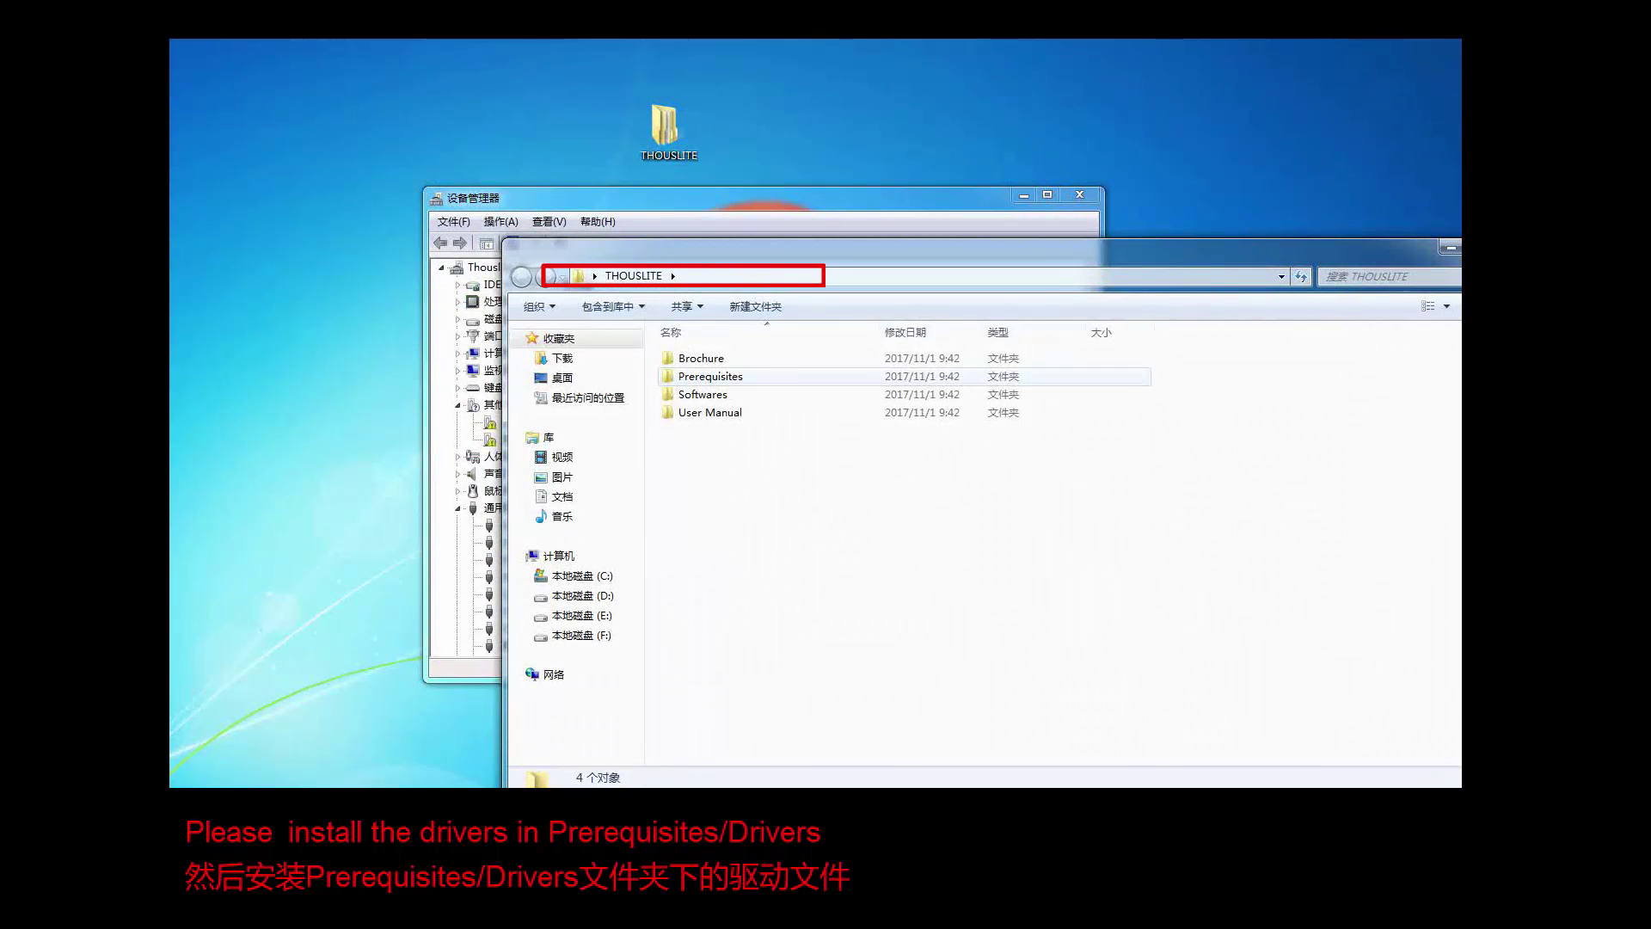
# - Install the PL-2303 USB-to-Serial driver by running USBDriverInstaller_v1.12.0 from THOUSLITE/Prerequisites/Drivers, completing its wizard
pyautogui.doubleClick(710, 376)
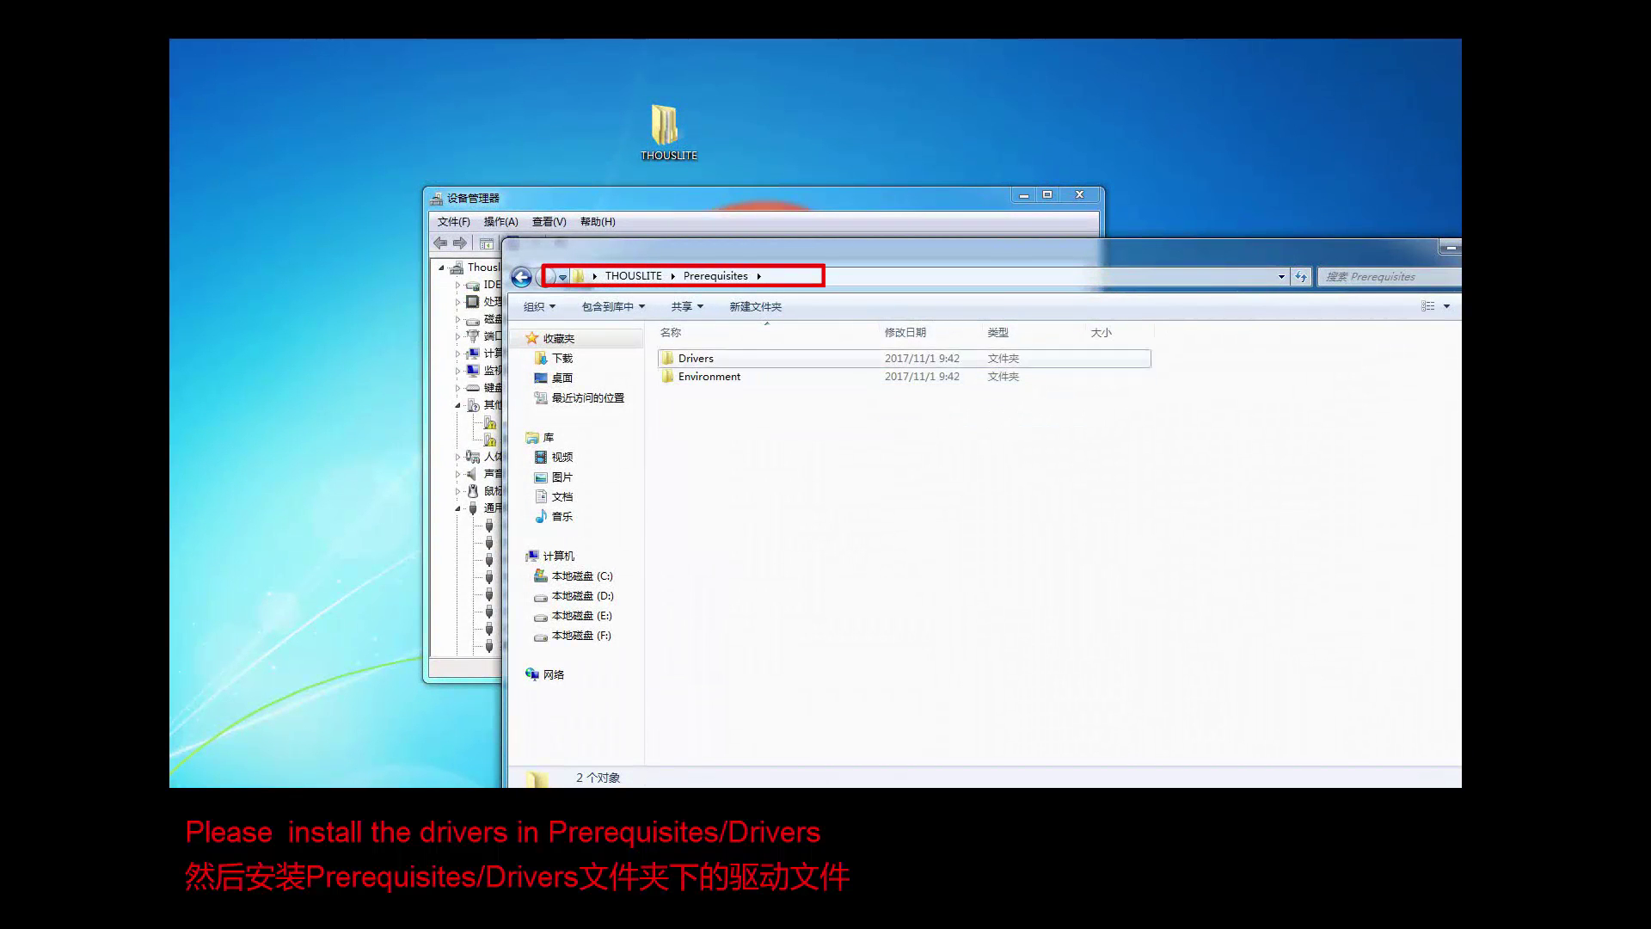
pyautogui.doubleClick(696, 358)
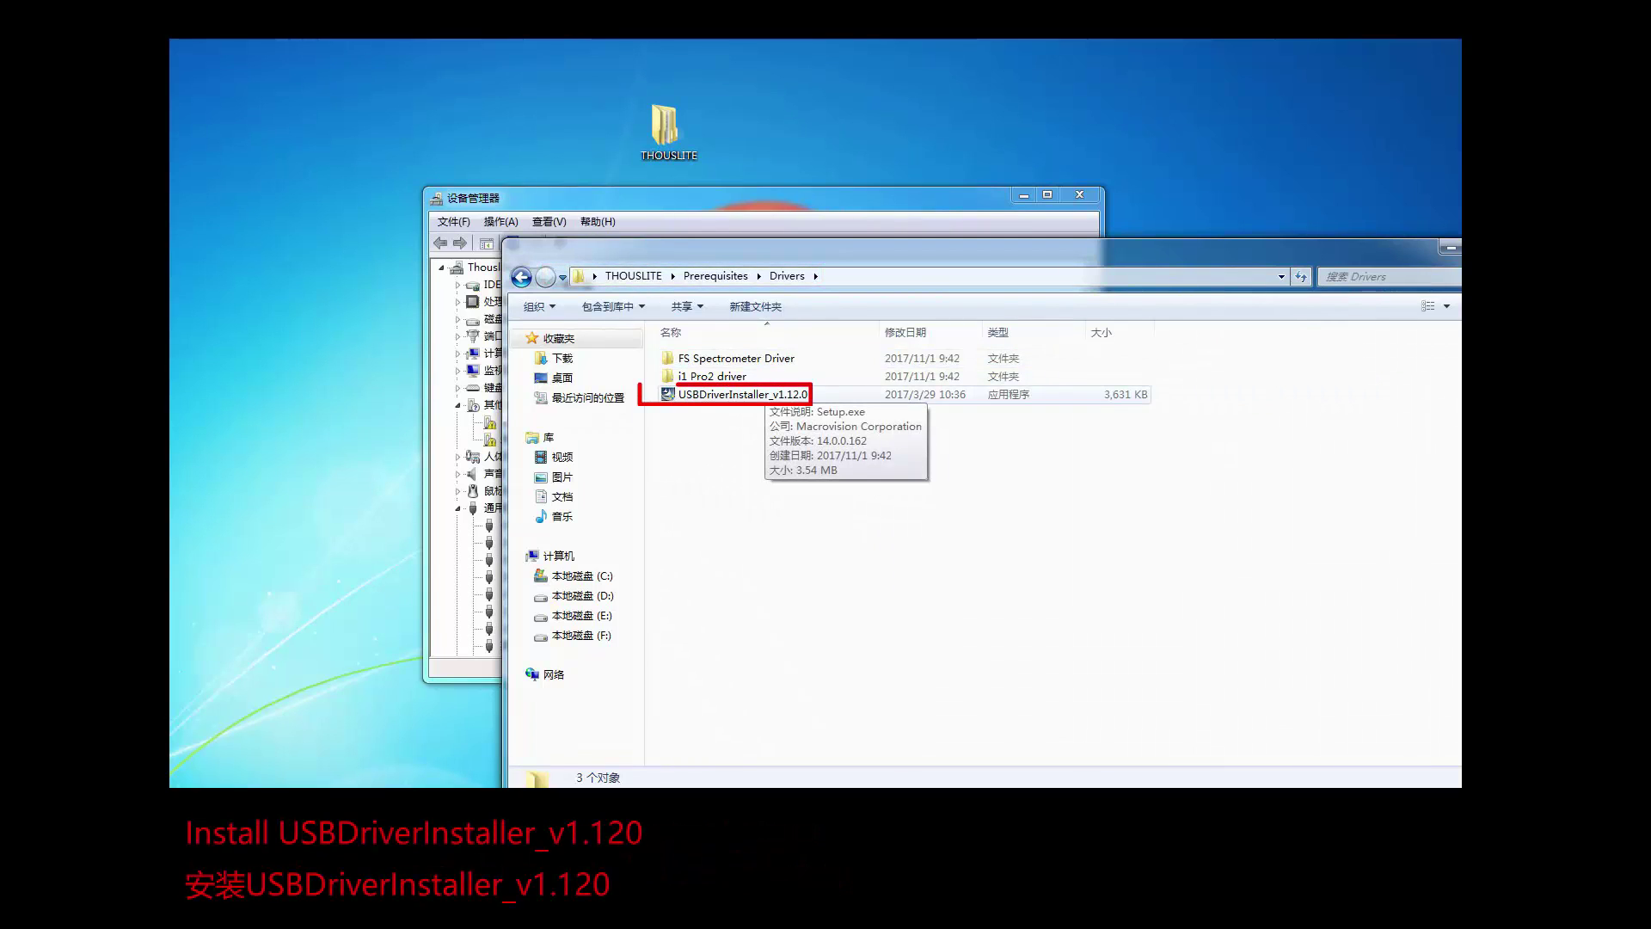
pyautogui.click(748, 395)
pyautogui.press('Return')
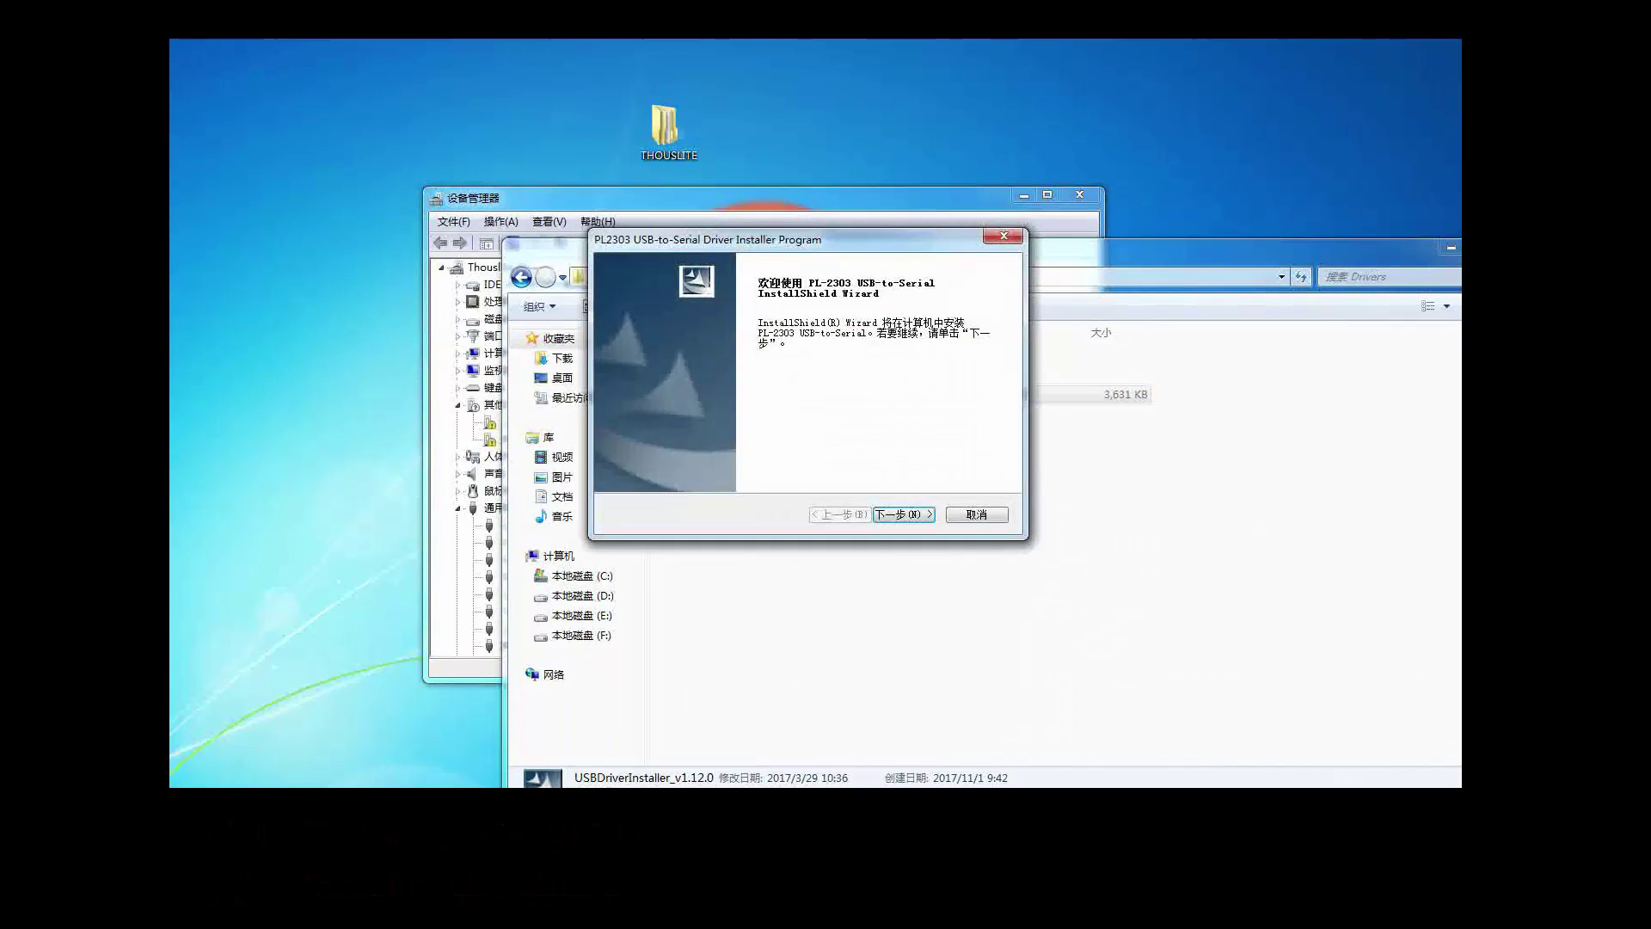
pyautogui.press('Return')
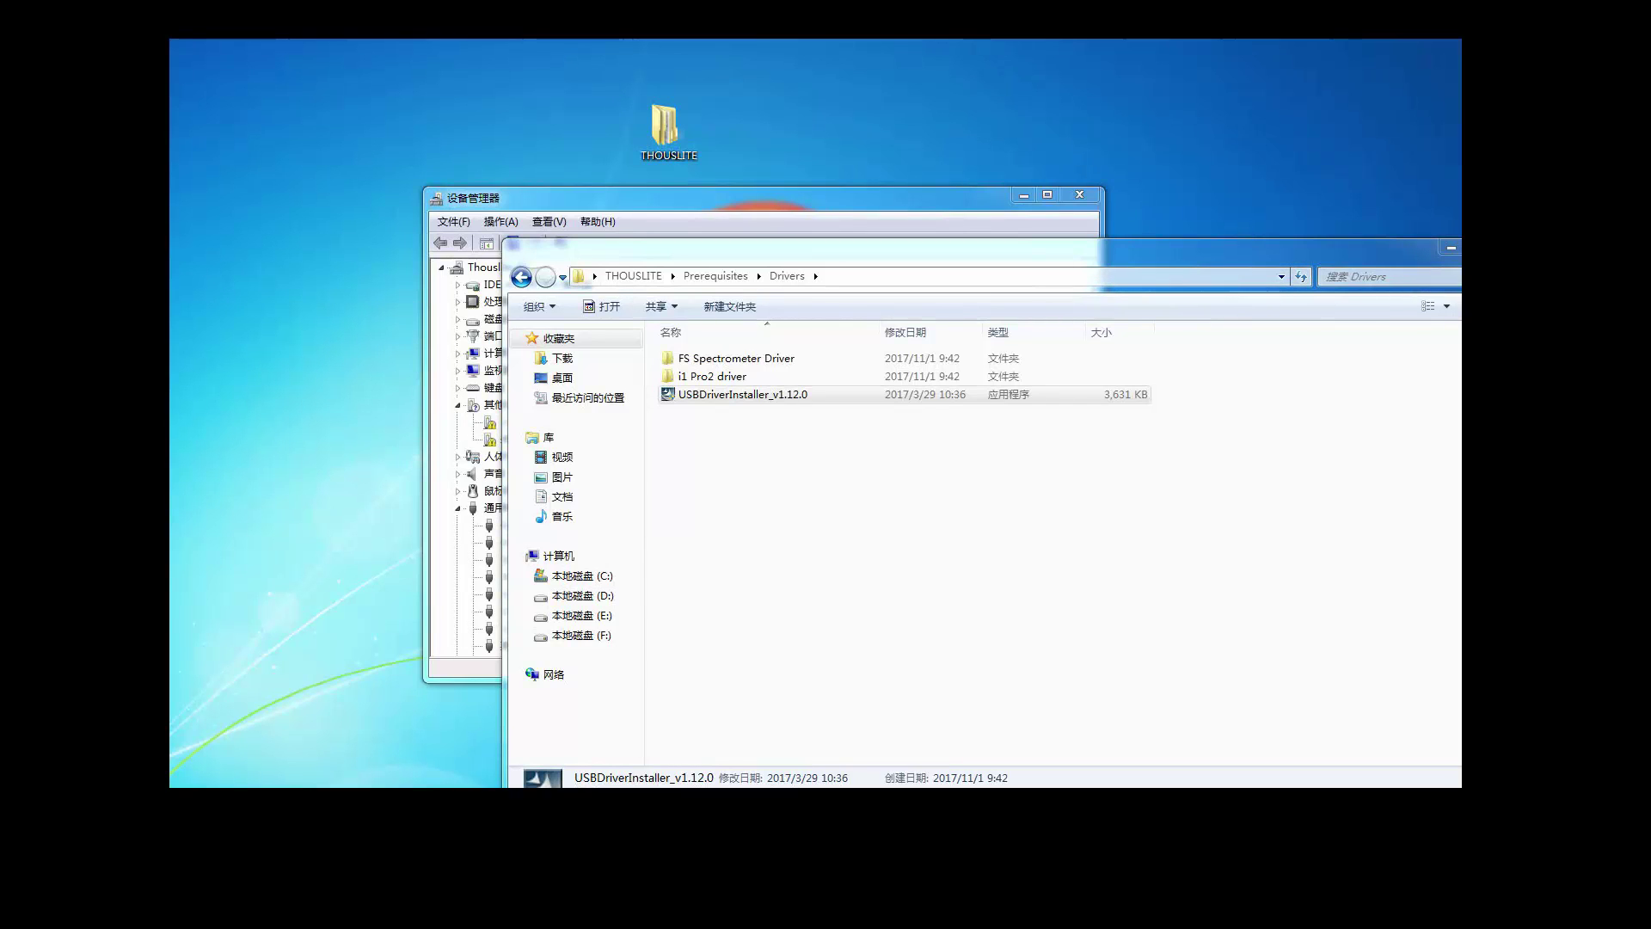
pyautogui.click(1450, 248)
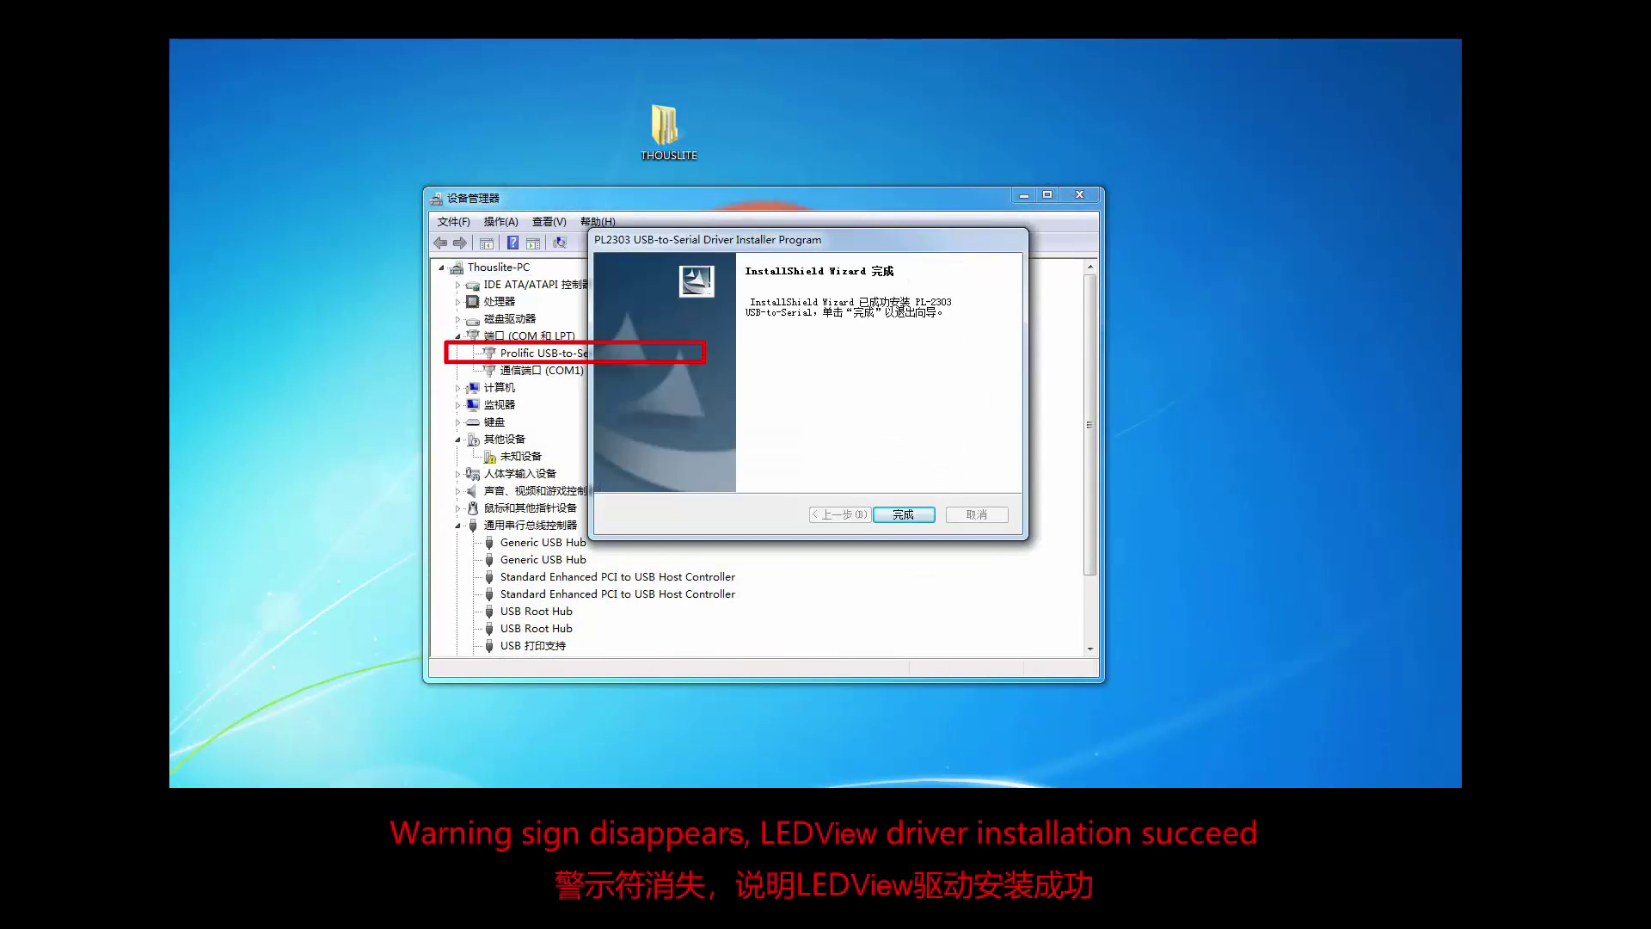
pyautogui.press('Return')
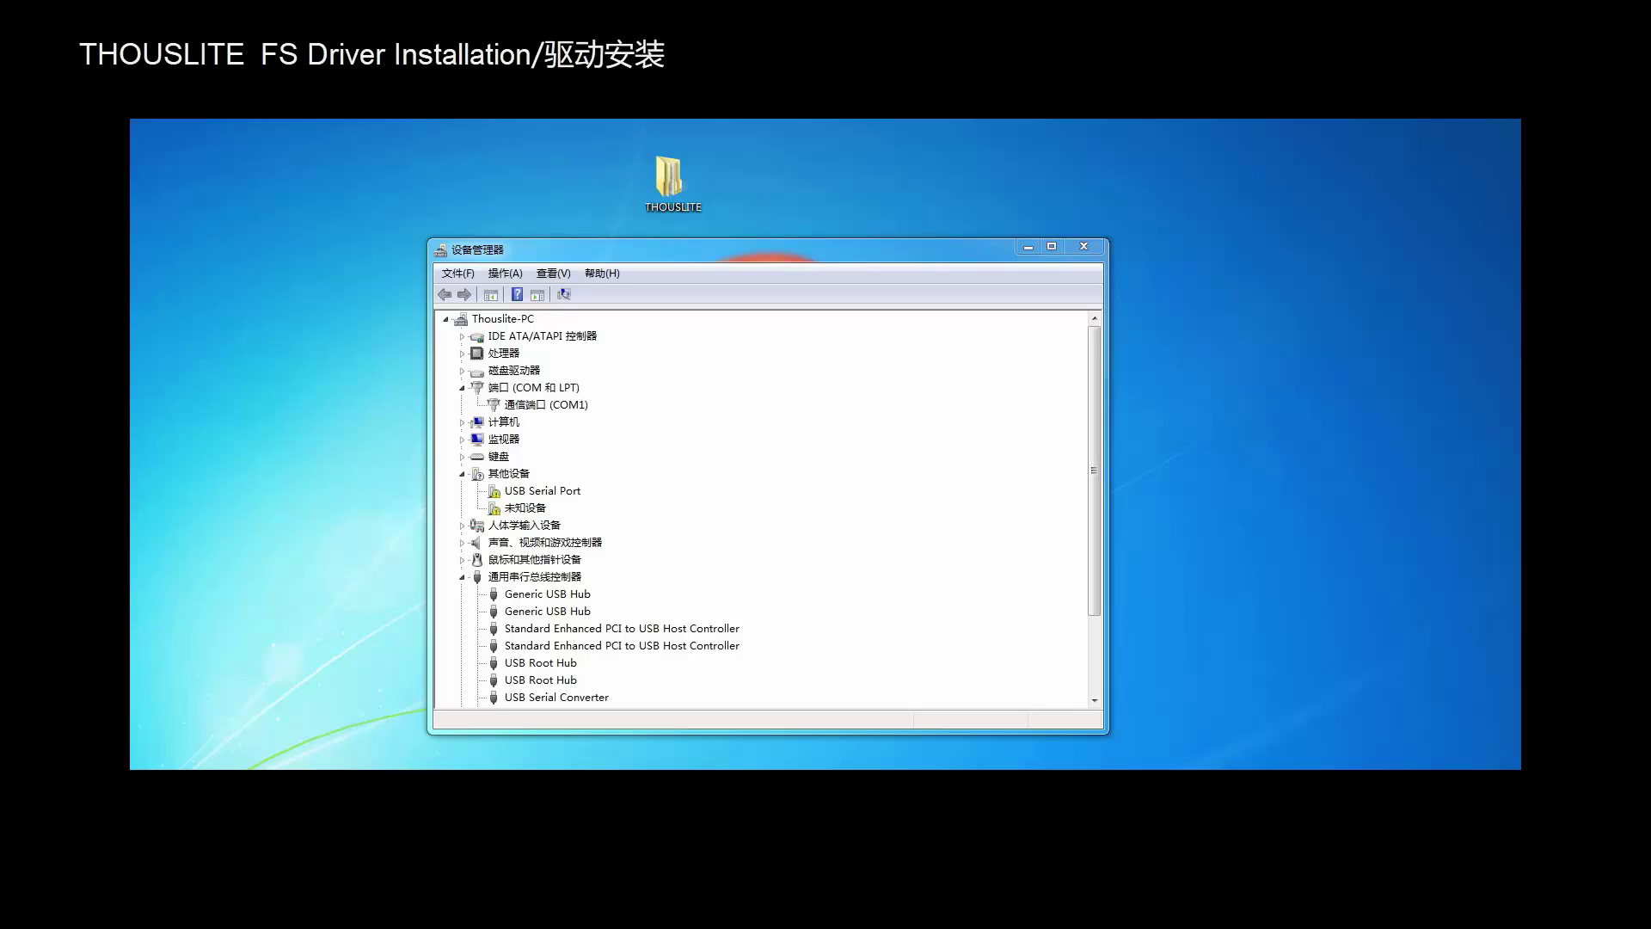
# - Install the 64-bit FS spectrometer driver by running DPInst64 from THOUSLITE/Prerequisites/Drivers/FS Spectrometer Driver
pyautogui.doubleClick(668, 181)
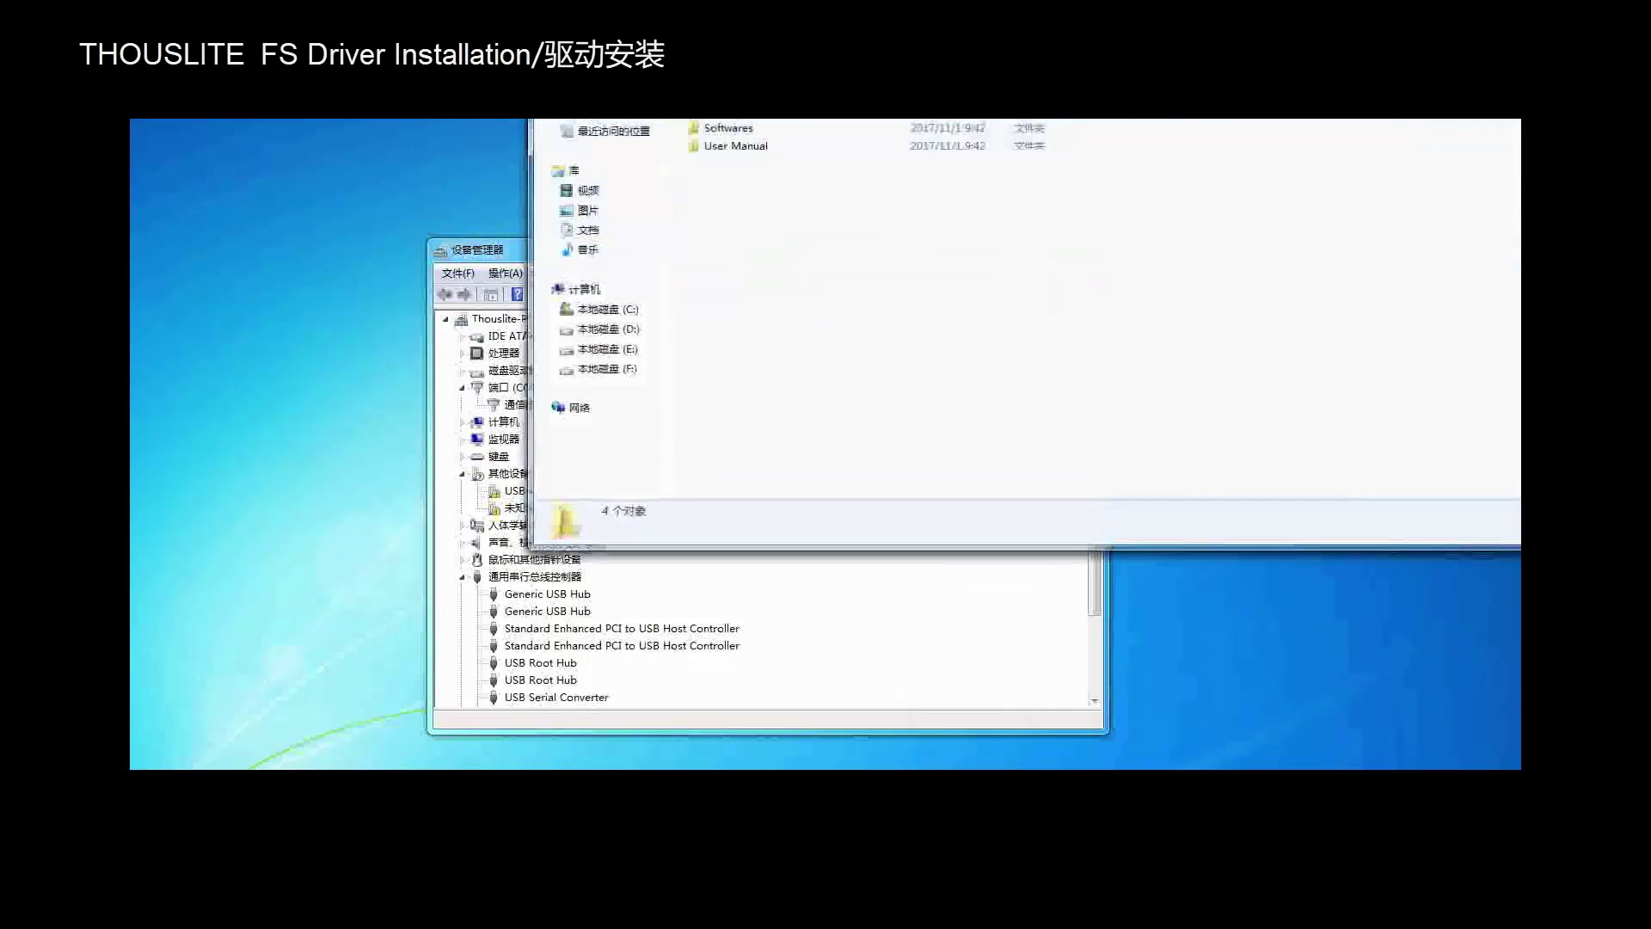
pyautogui.doubleClick(745, 480)
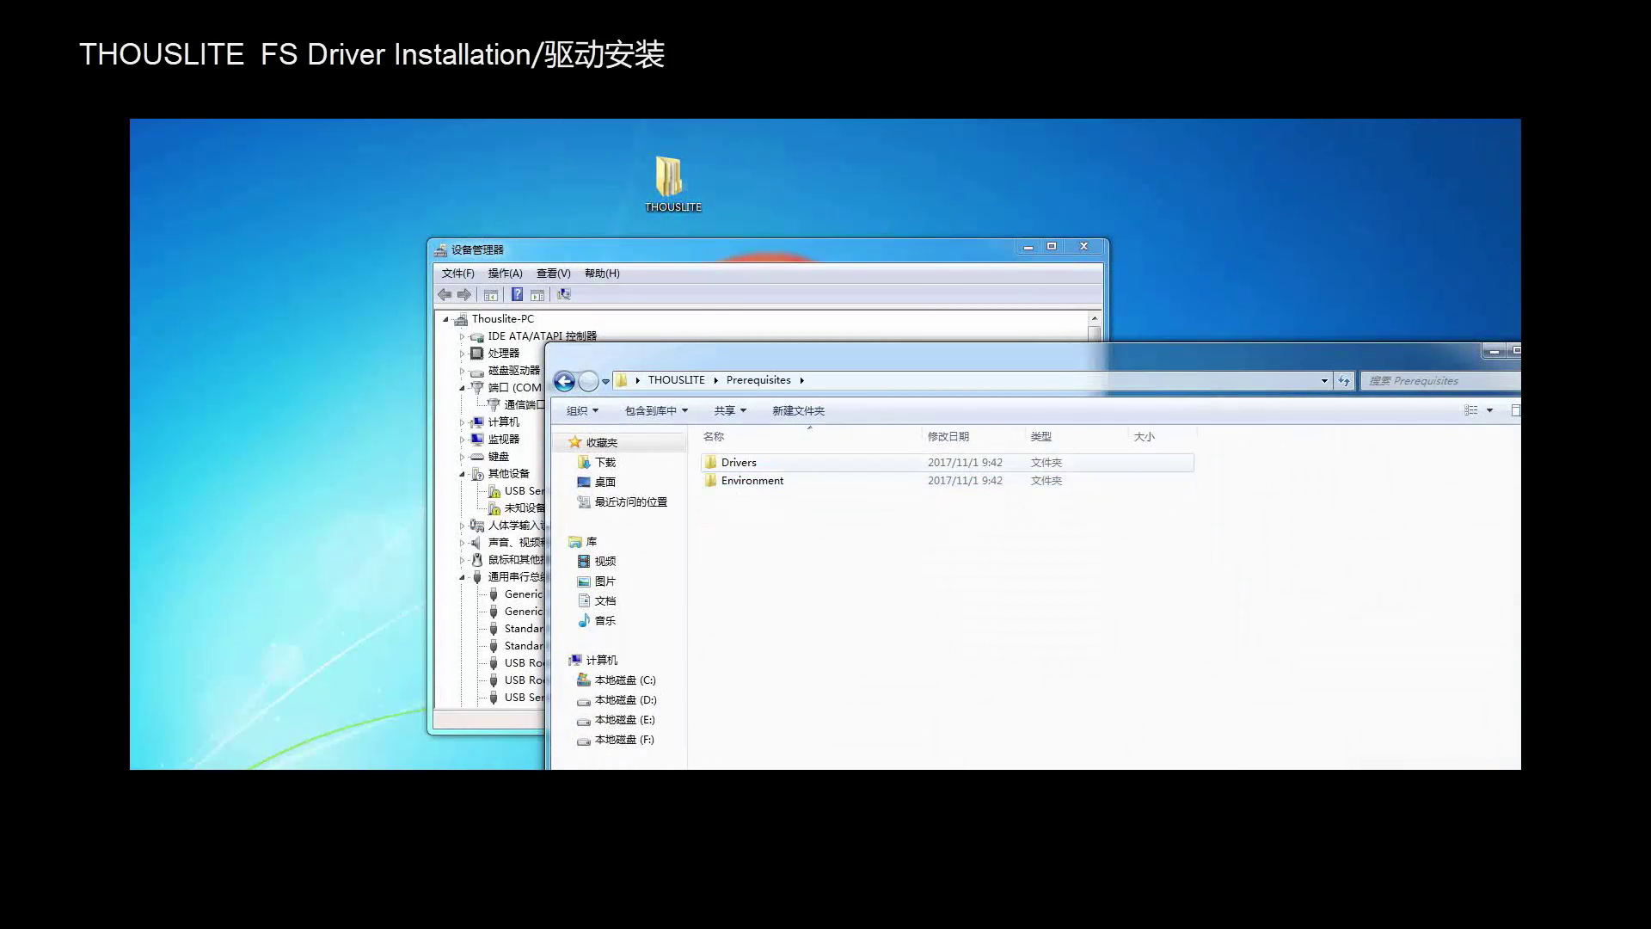
pyautogui.doubleClick(739, 462)
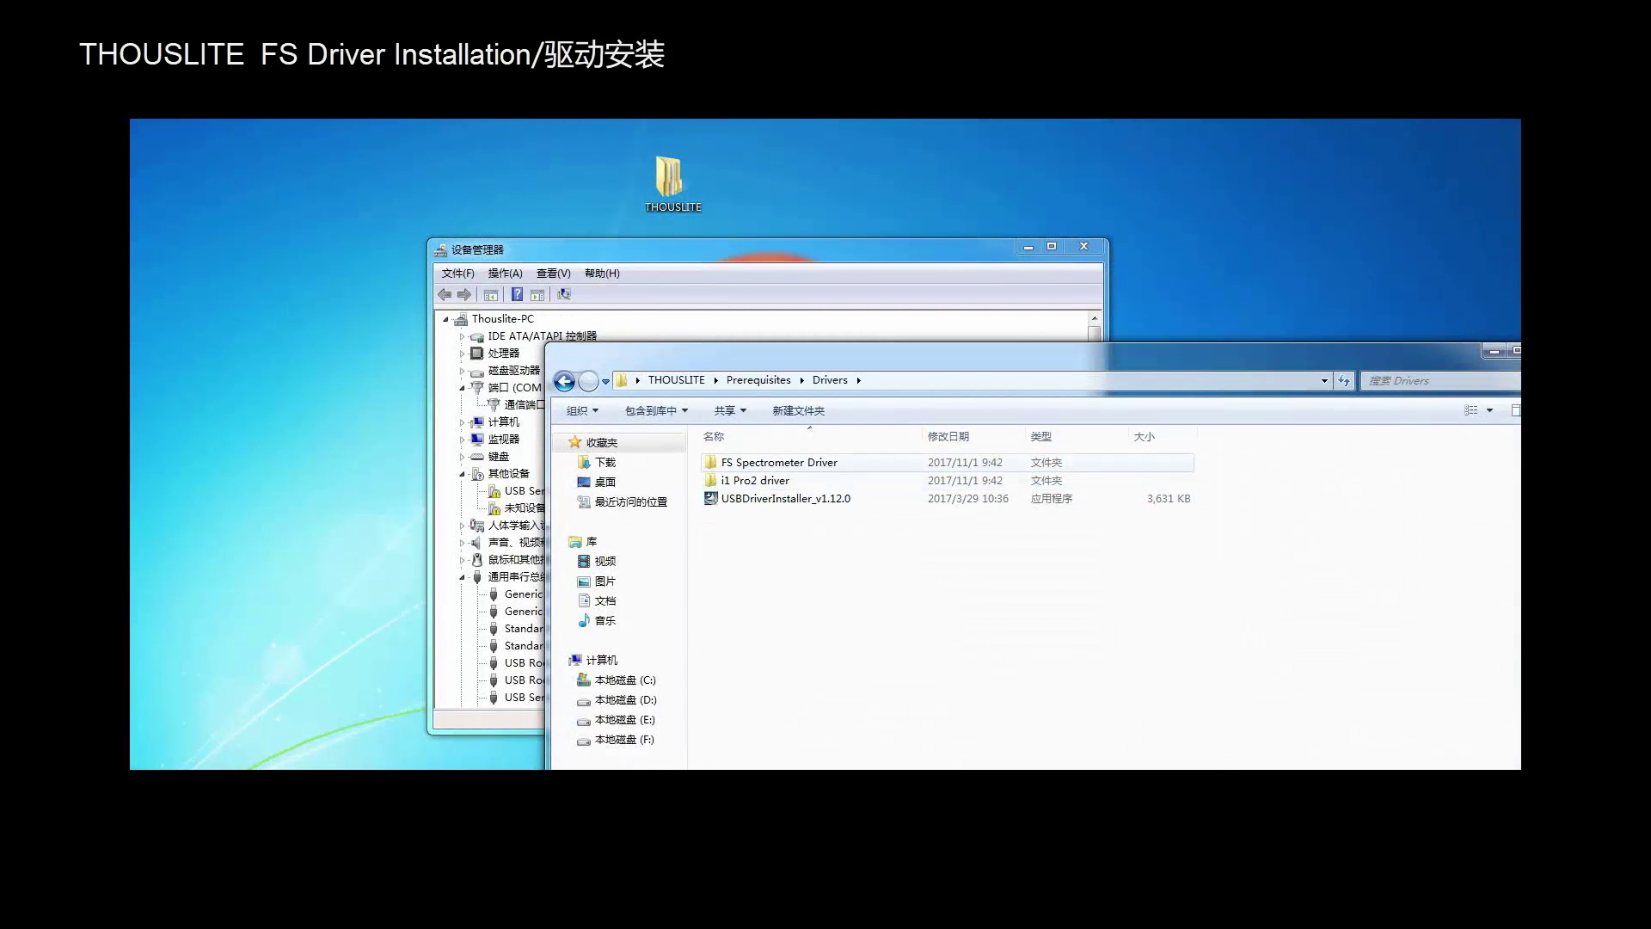
pyautogui.doubleClick(757, 462)
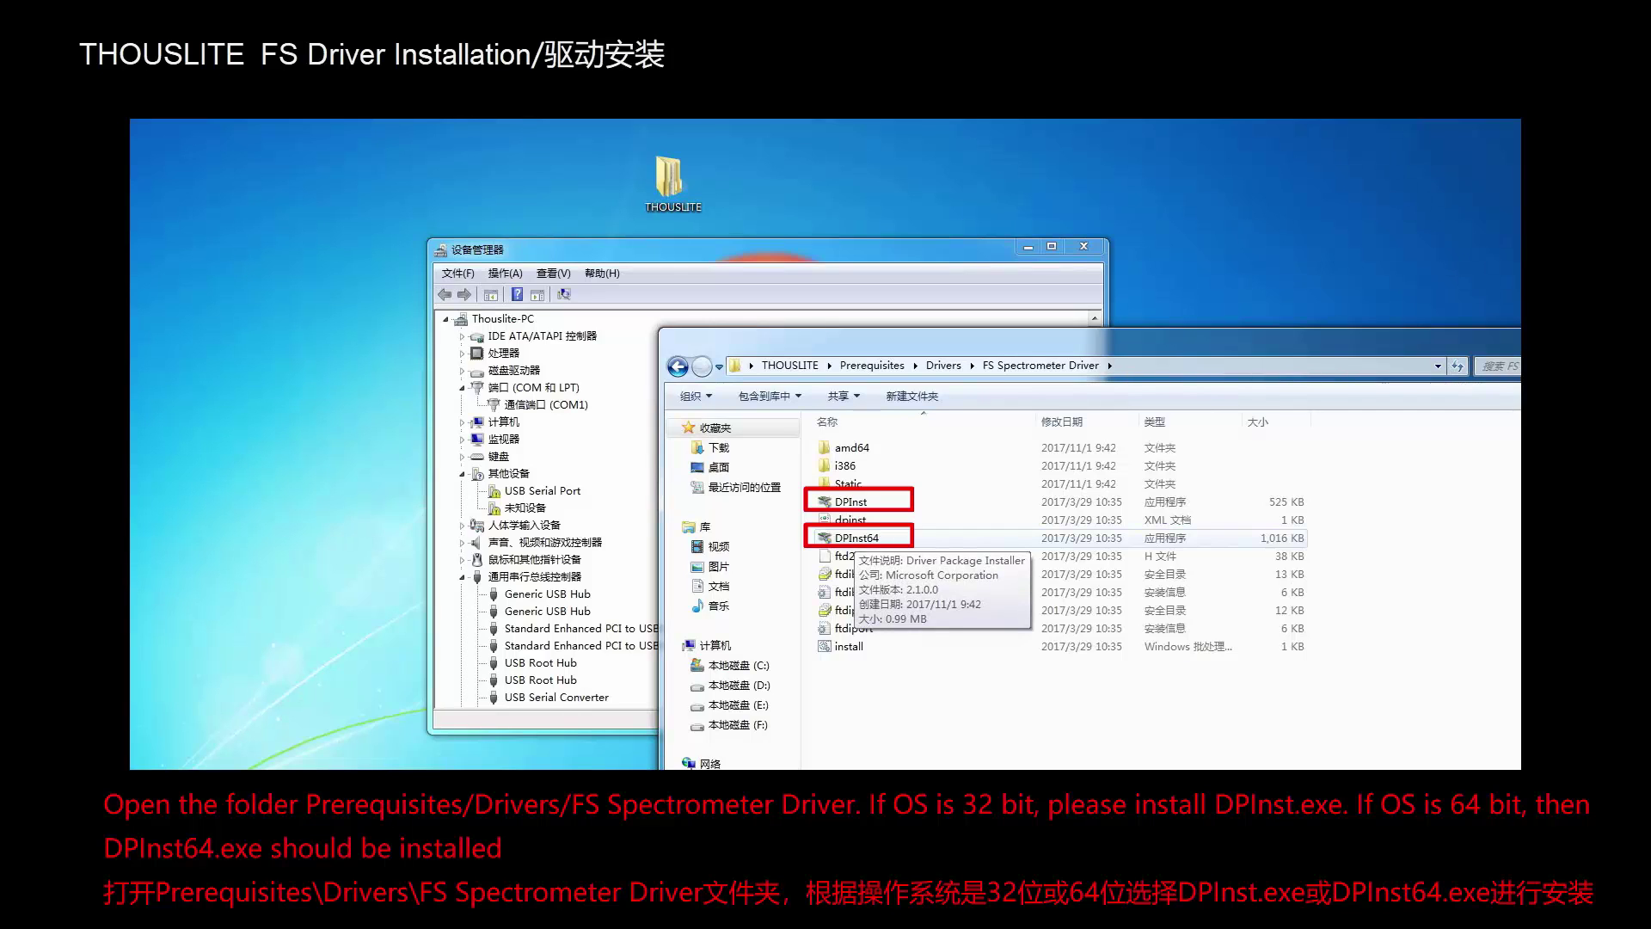
pyautogui.click(856, 537)
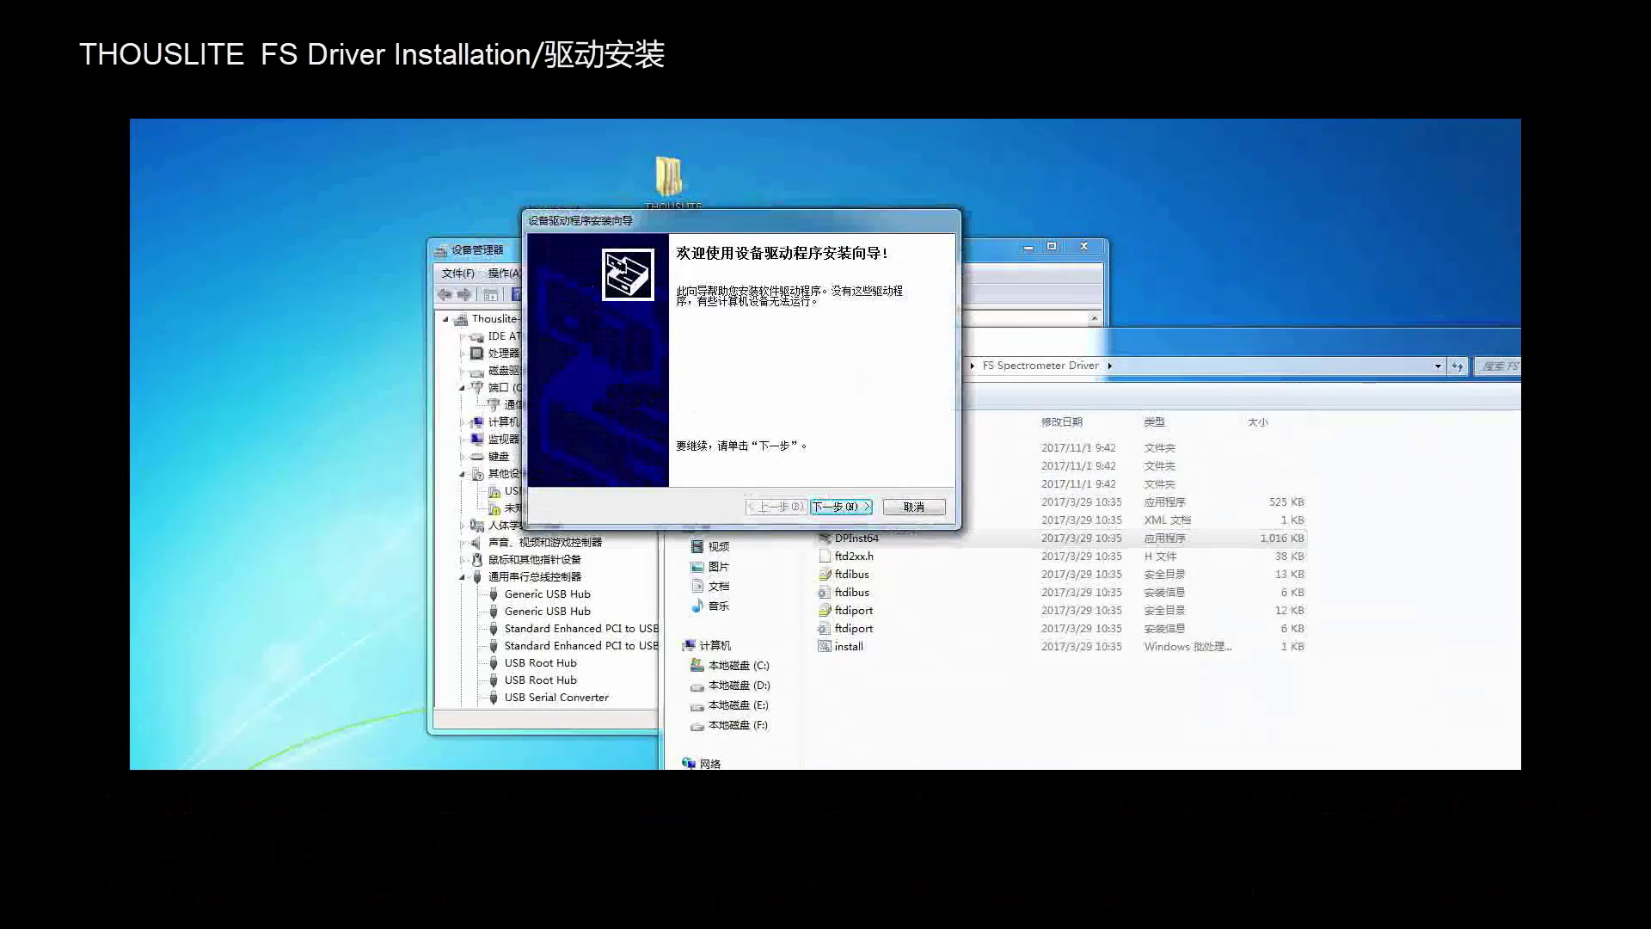
pyautogui.press('Return')
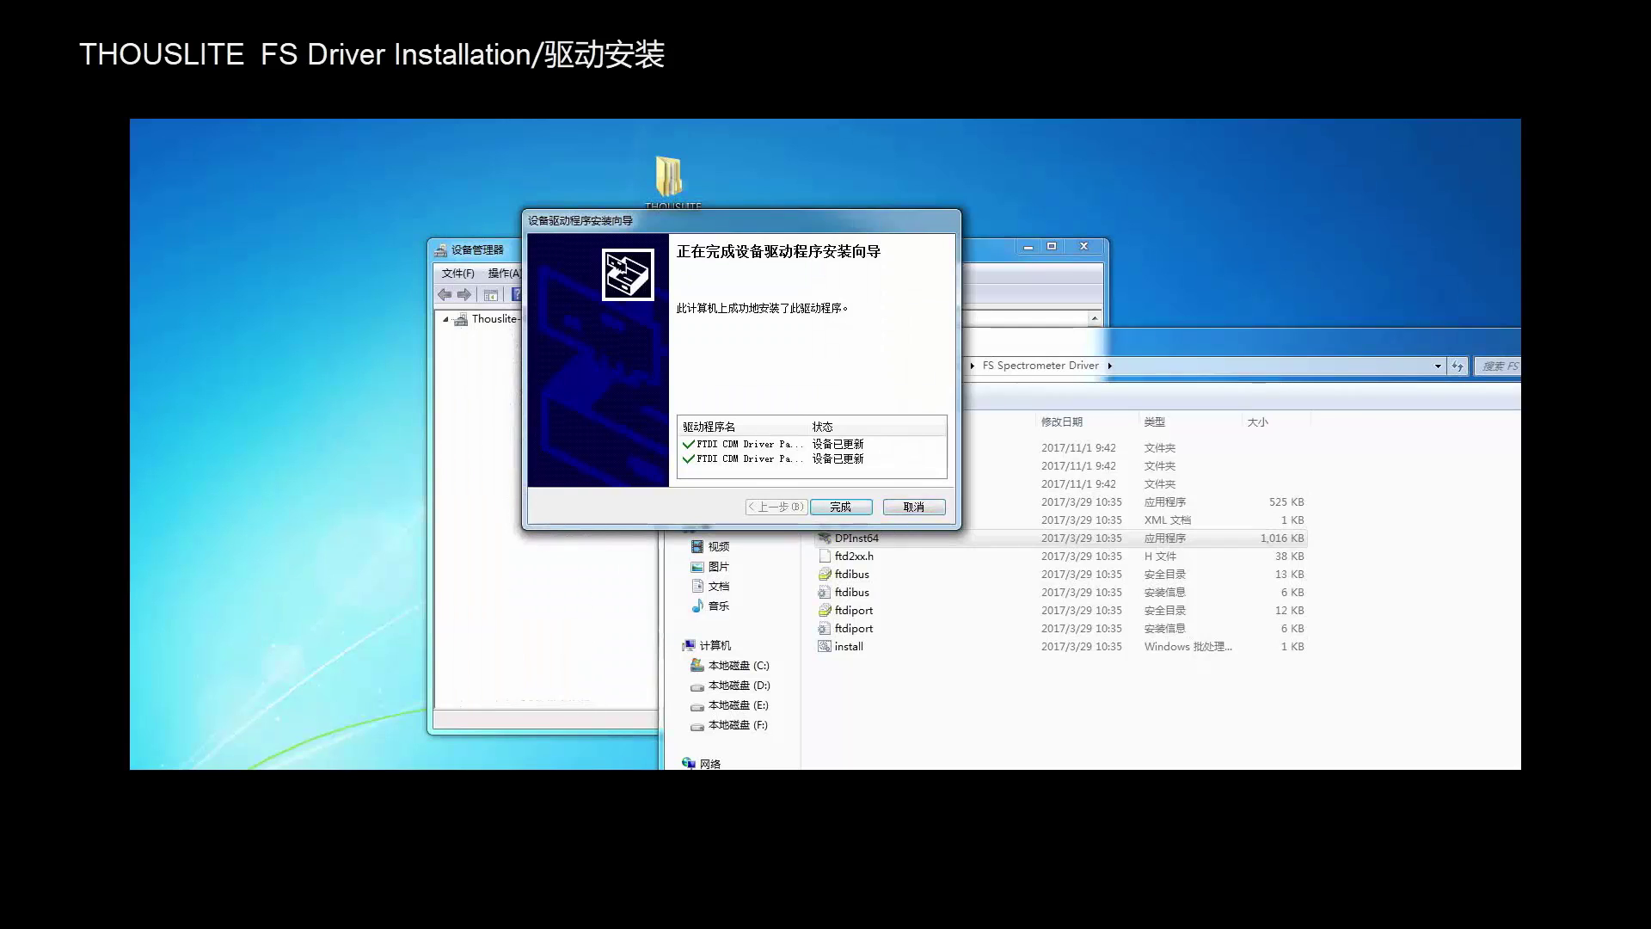
pyautogui.press('Return')
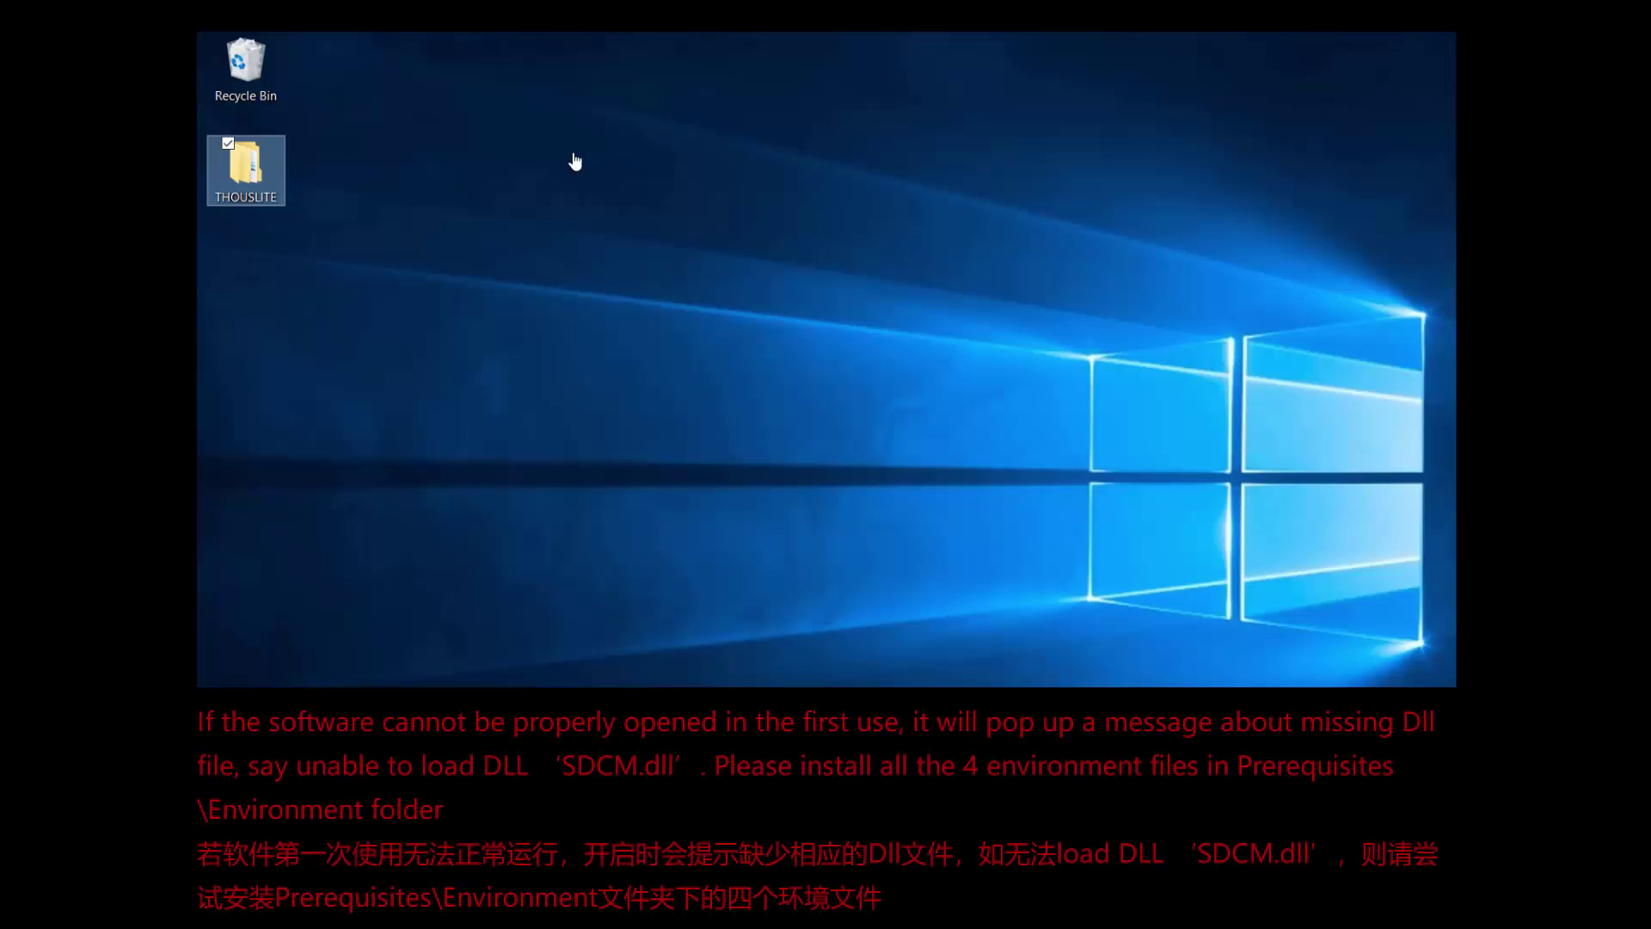
# - Launch LEDNavigator from the LEDNavigator V6.2.9 folder in THOUSLITE to check that it starts, and dismiss its messages
pyautogui.doubleClick(280, 170)
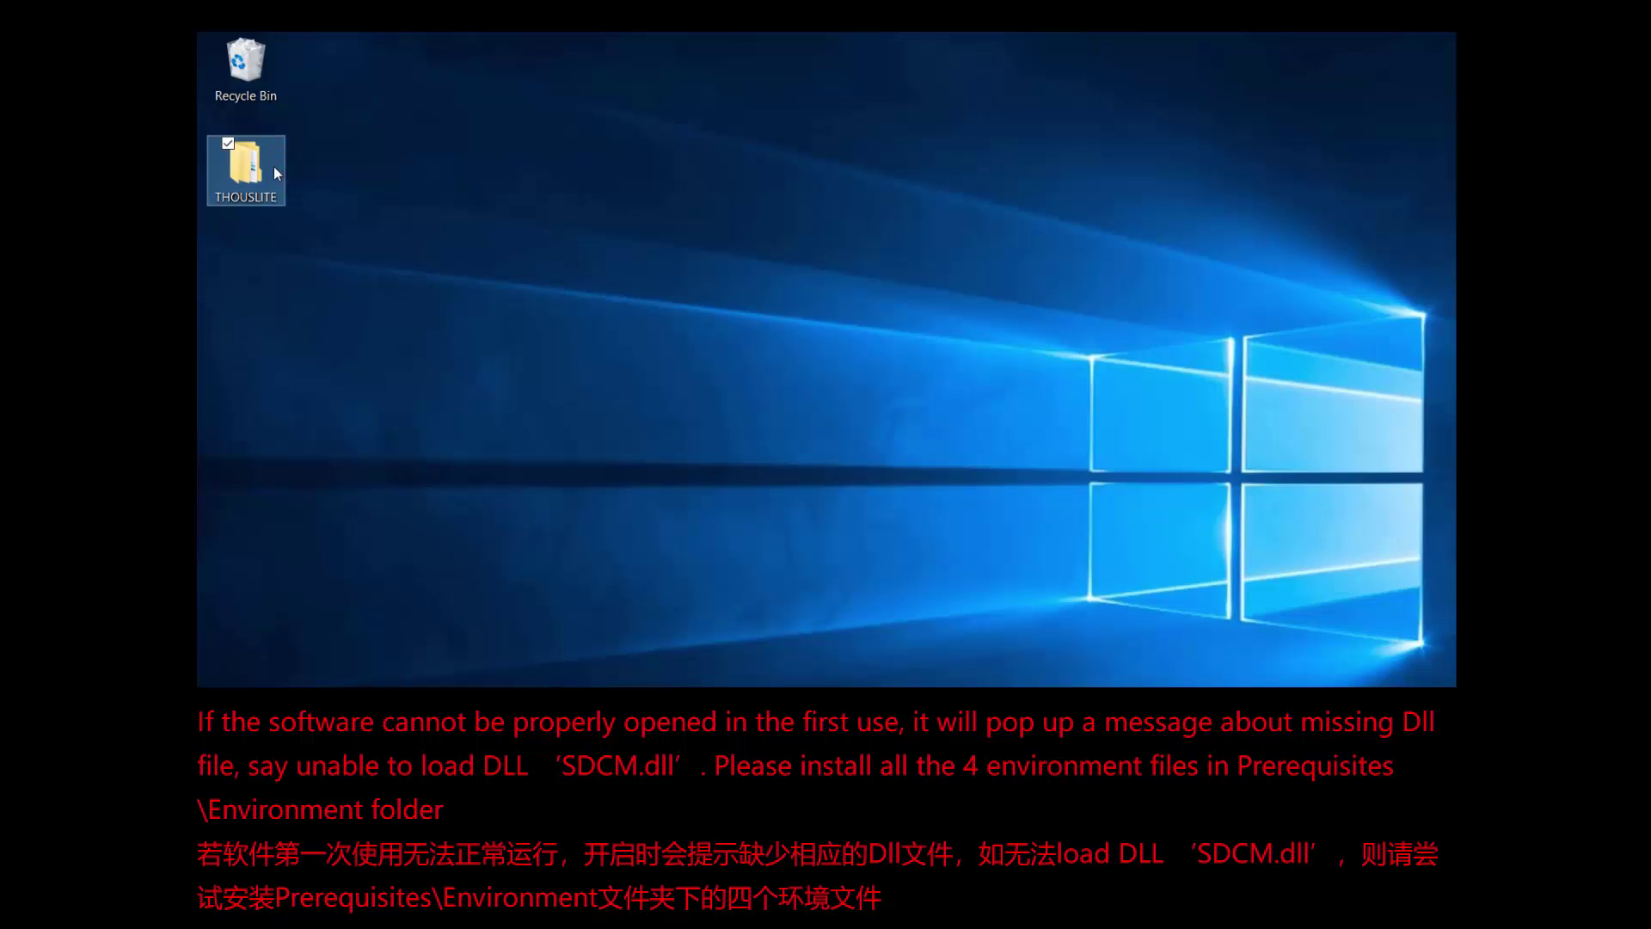
pyautogui.doubleClick(274, 167)
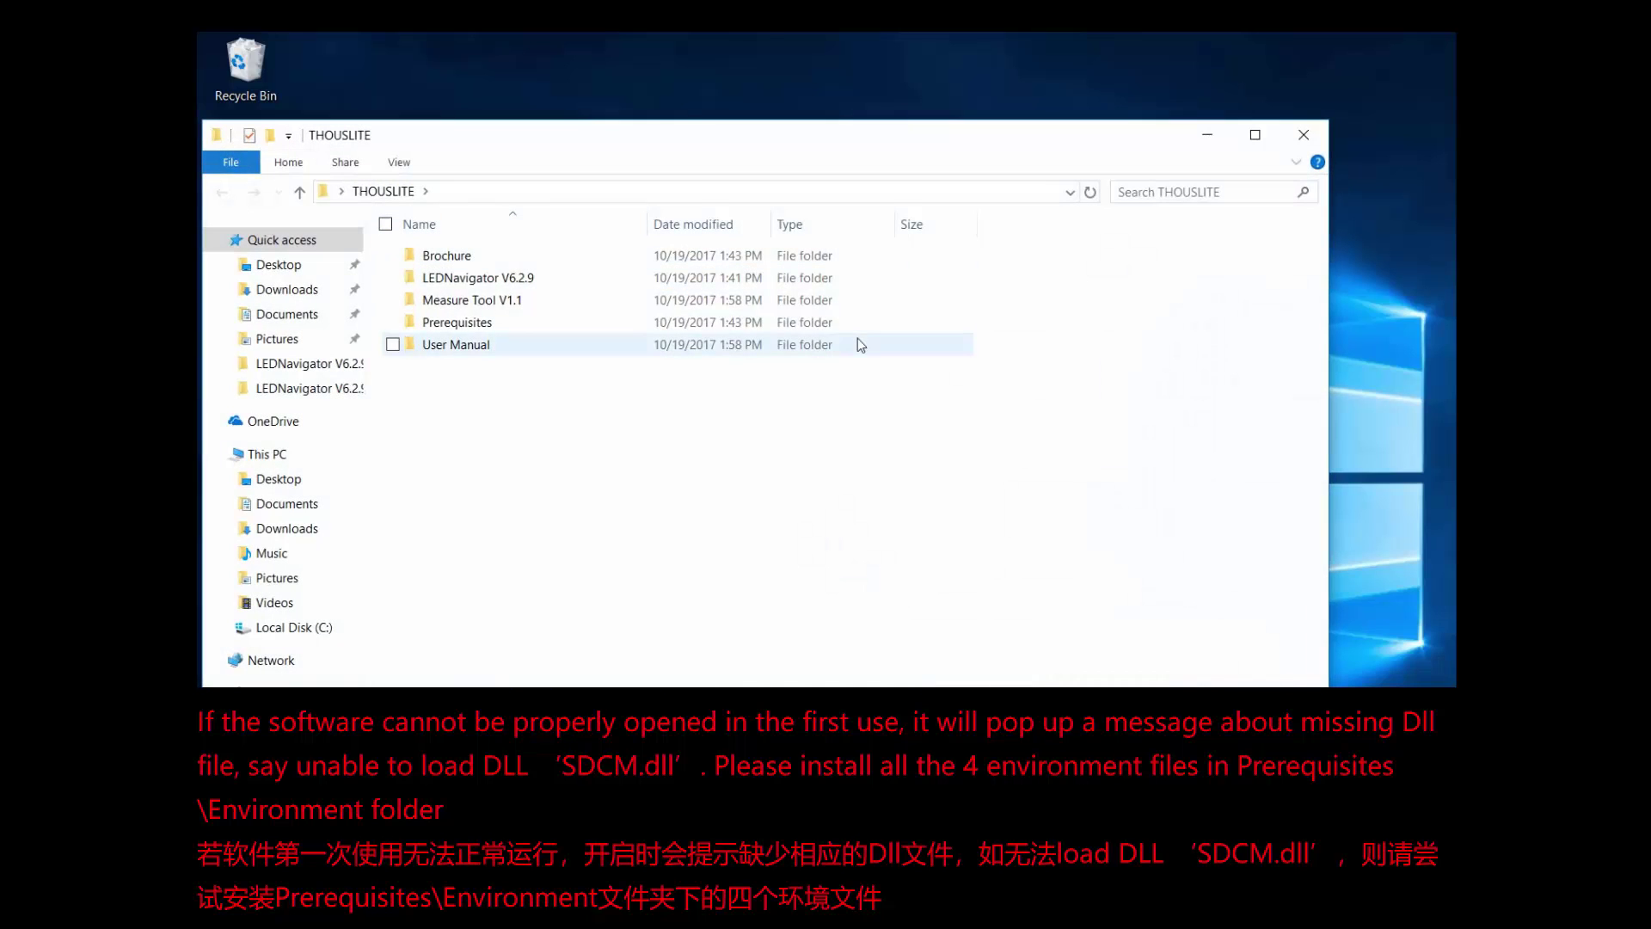
pyautogui.doubleClick(650, 277)
pyautogui.doubleClick(521, 565)
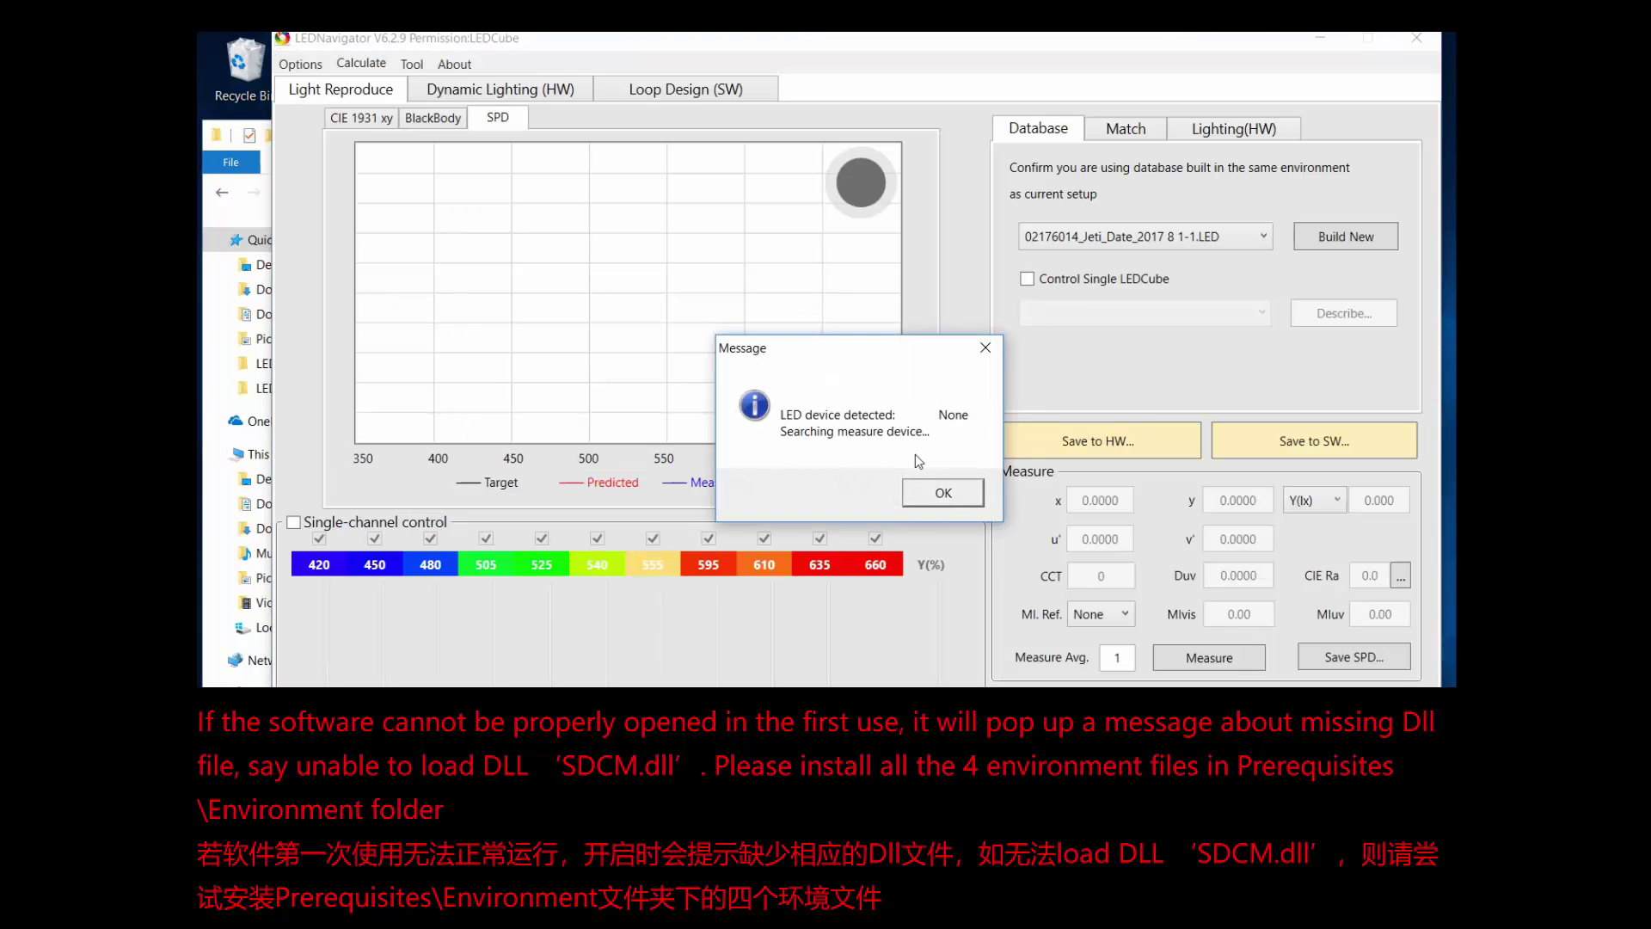
pyautogui.click(935, 496)
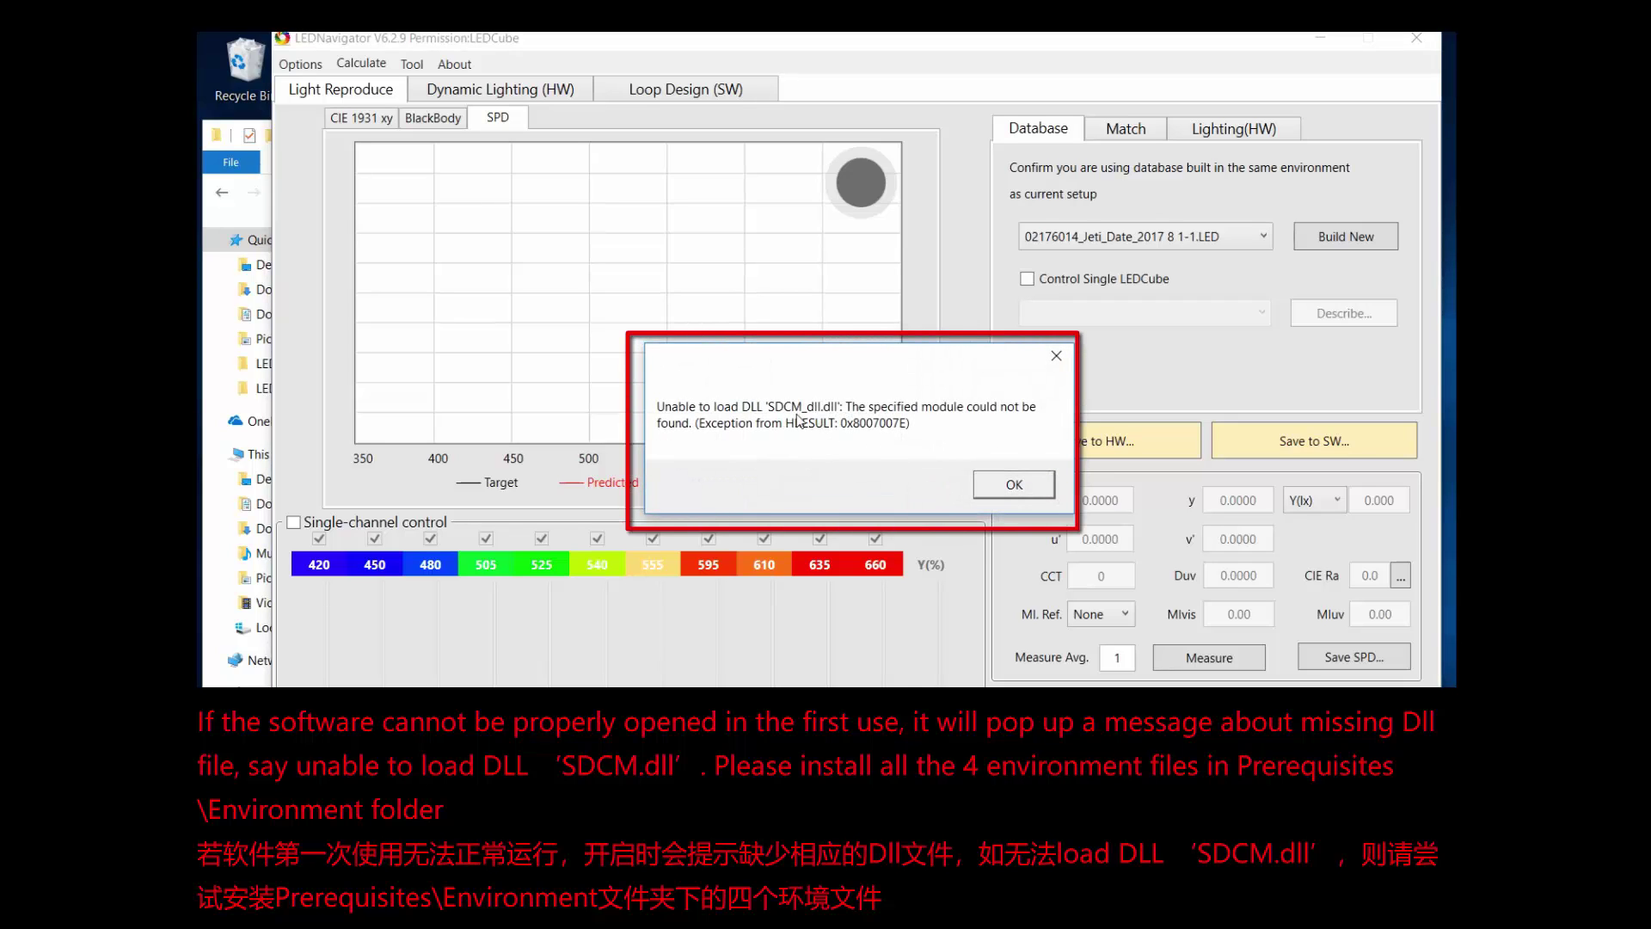
pyautogui.click(1017, 486)
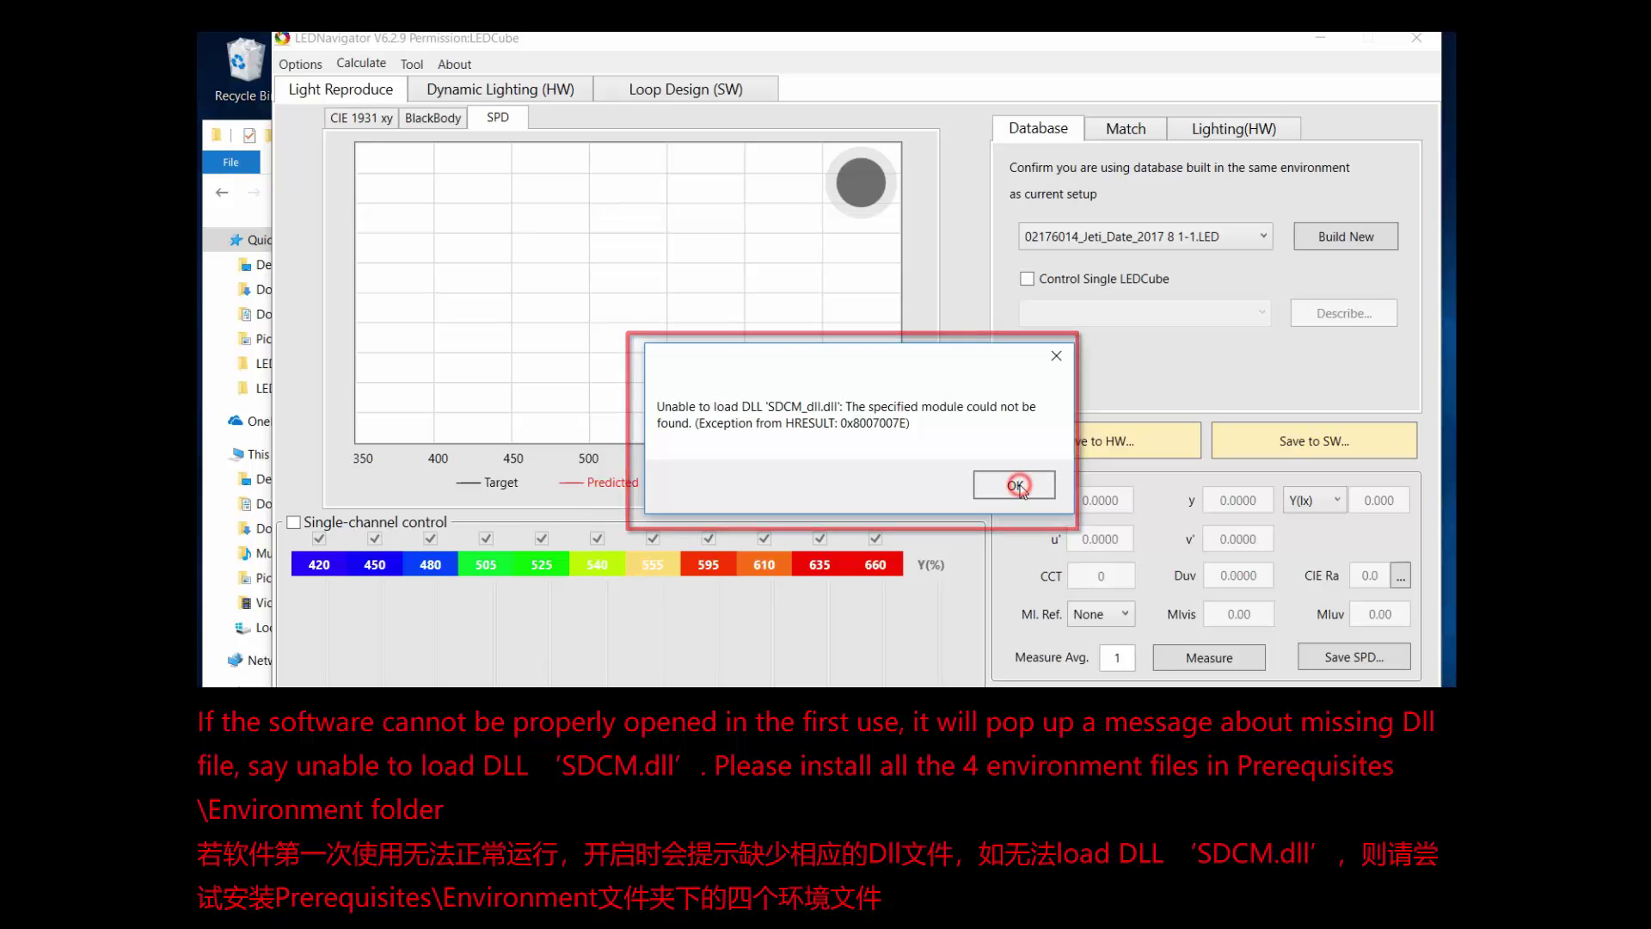
pyautogui.click(951, 486)
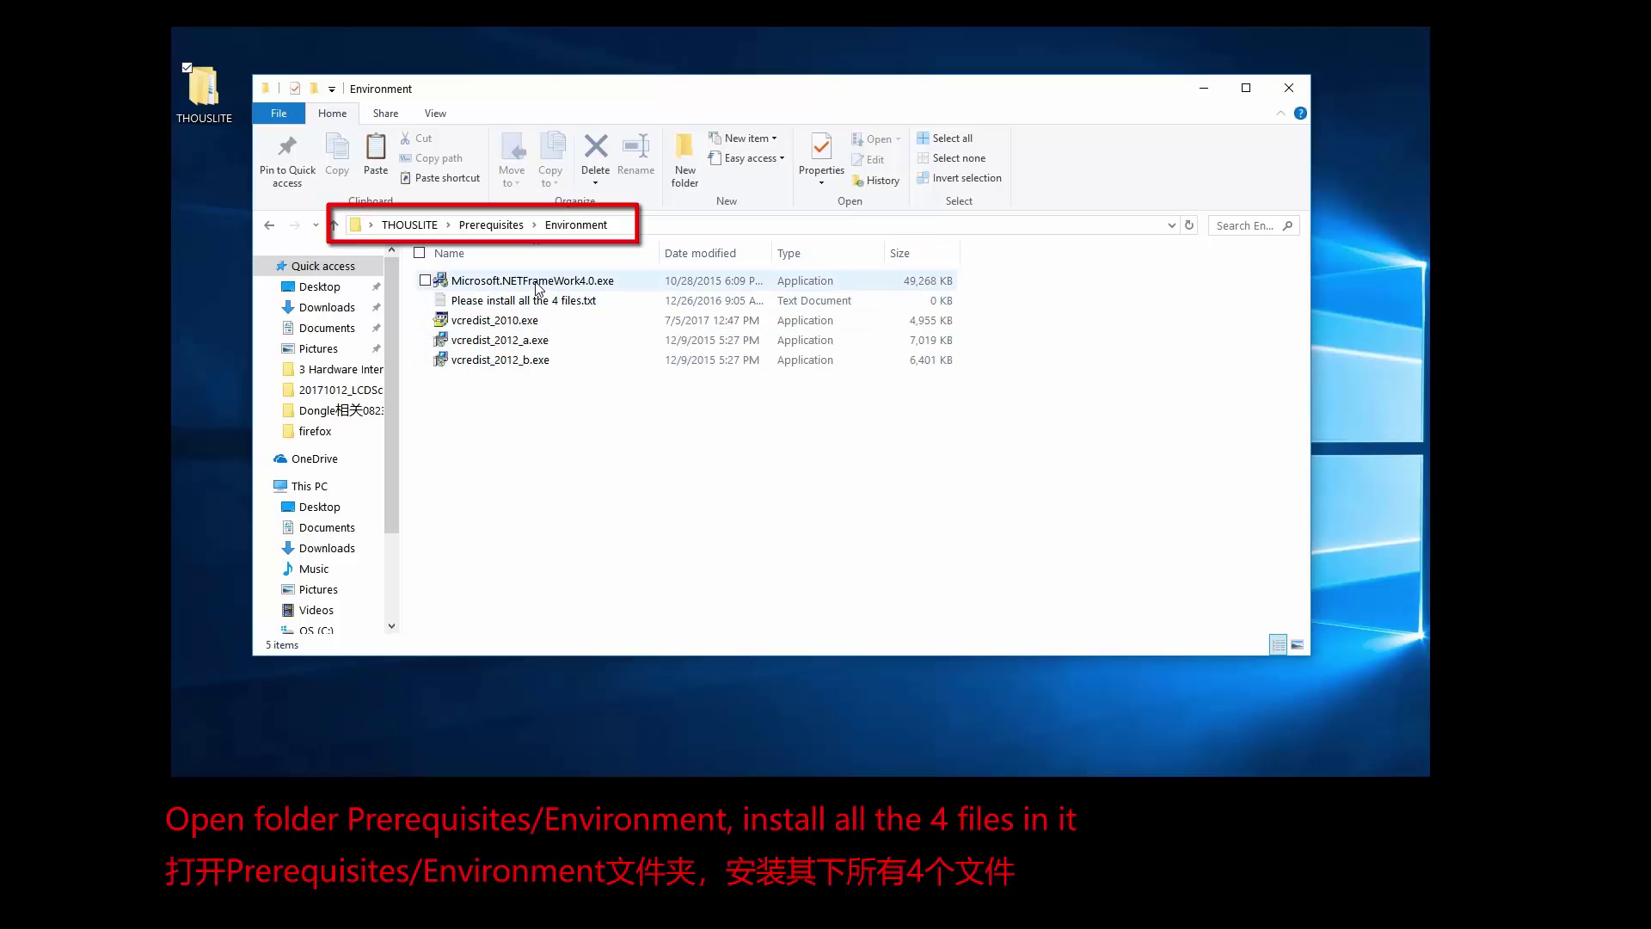
# - Try to install Microsoft.NETFrameWork4.0.exe from THOUSLITE/Prerequisites/Environment, check the setup details, and close the installer
pyautogui.click(536, 284)
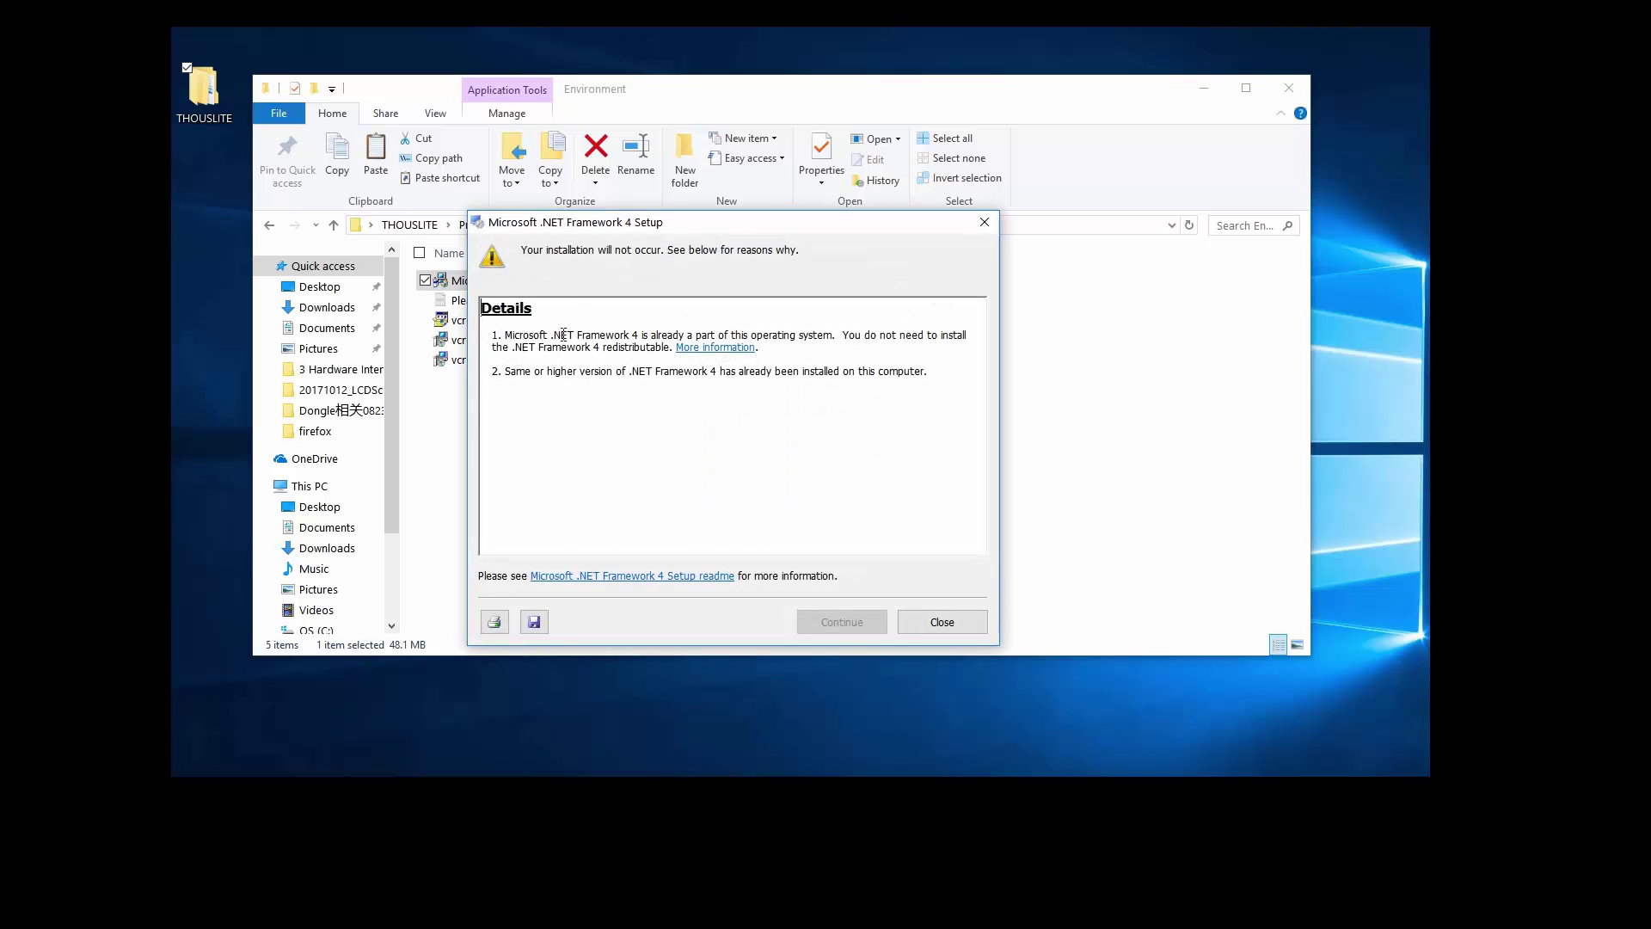
pyautogui.moveTo(638, 335); pyautogui.dragTo(830, 335)
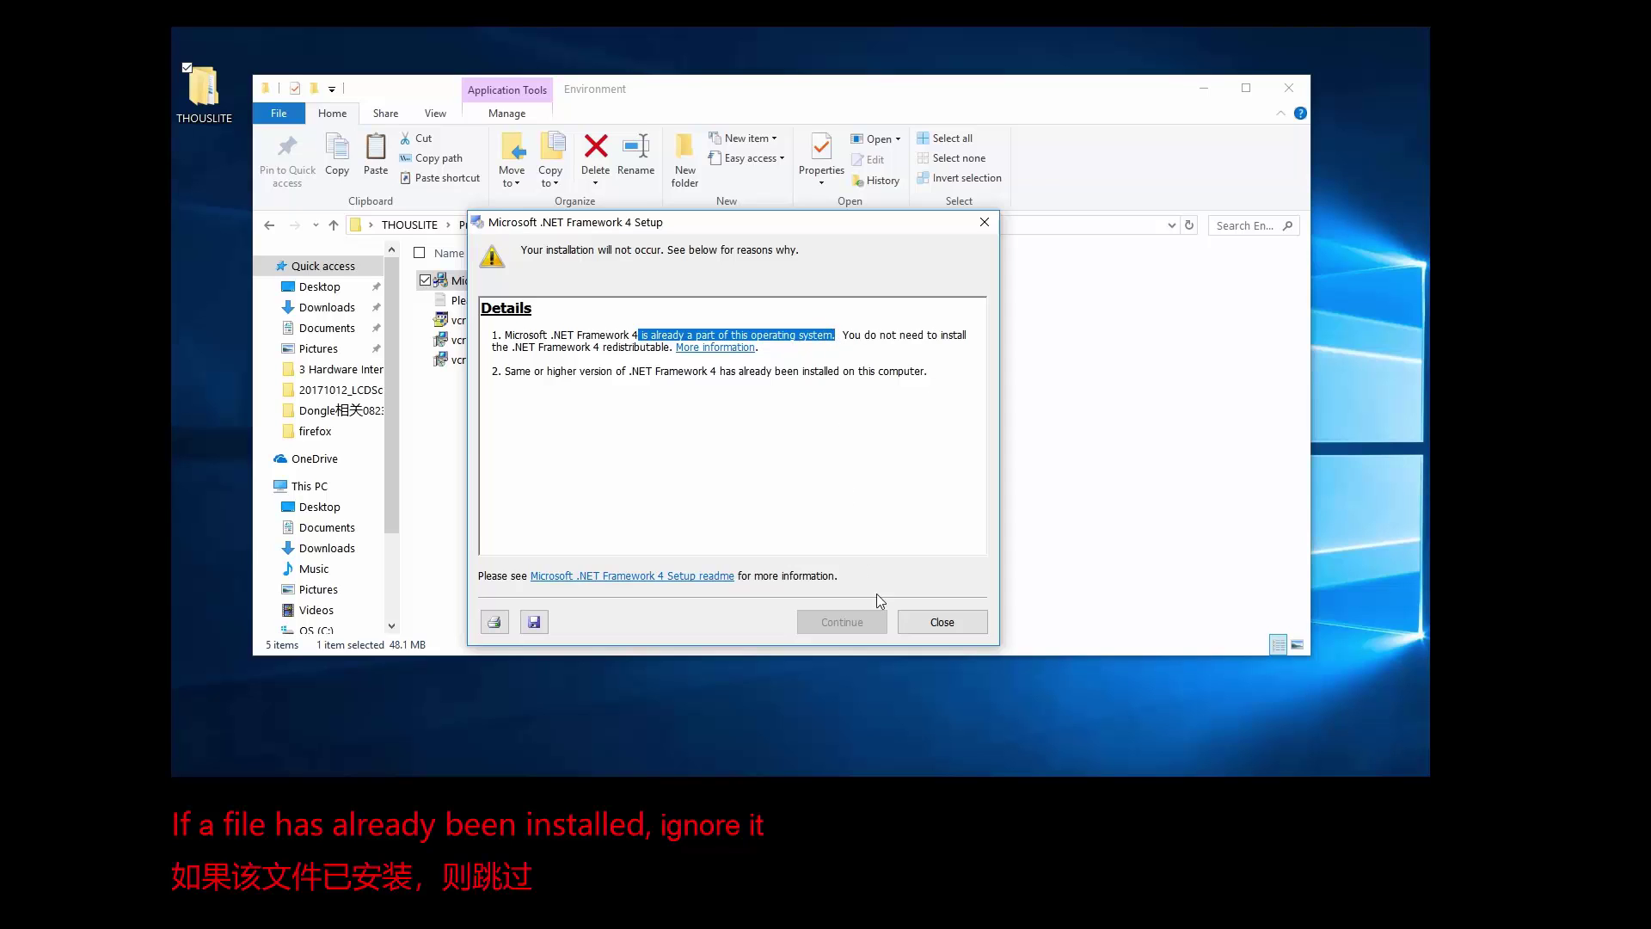
pyautogui.click(941, 621)
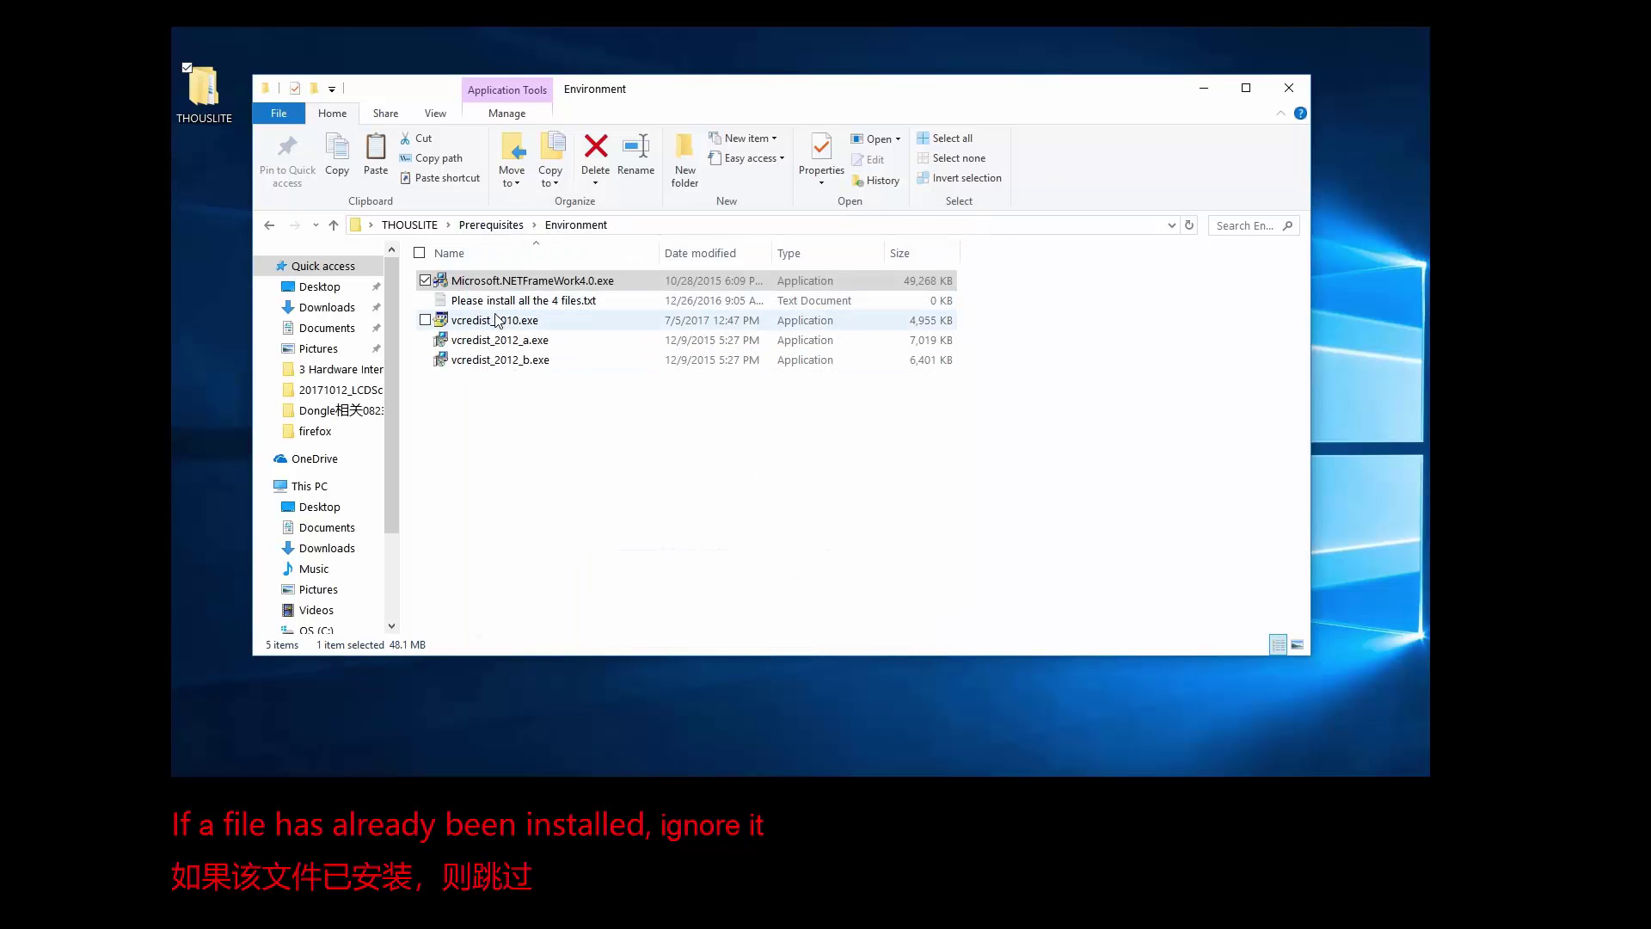
# - Install the Visual C++ 2010 x86 Redistributable from vcredist_2010.exe, accepting the license terms
pyautogui.click(496, 320)
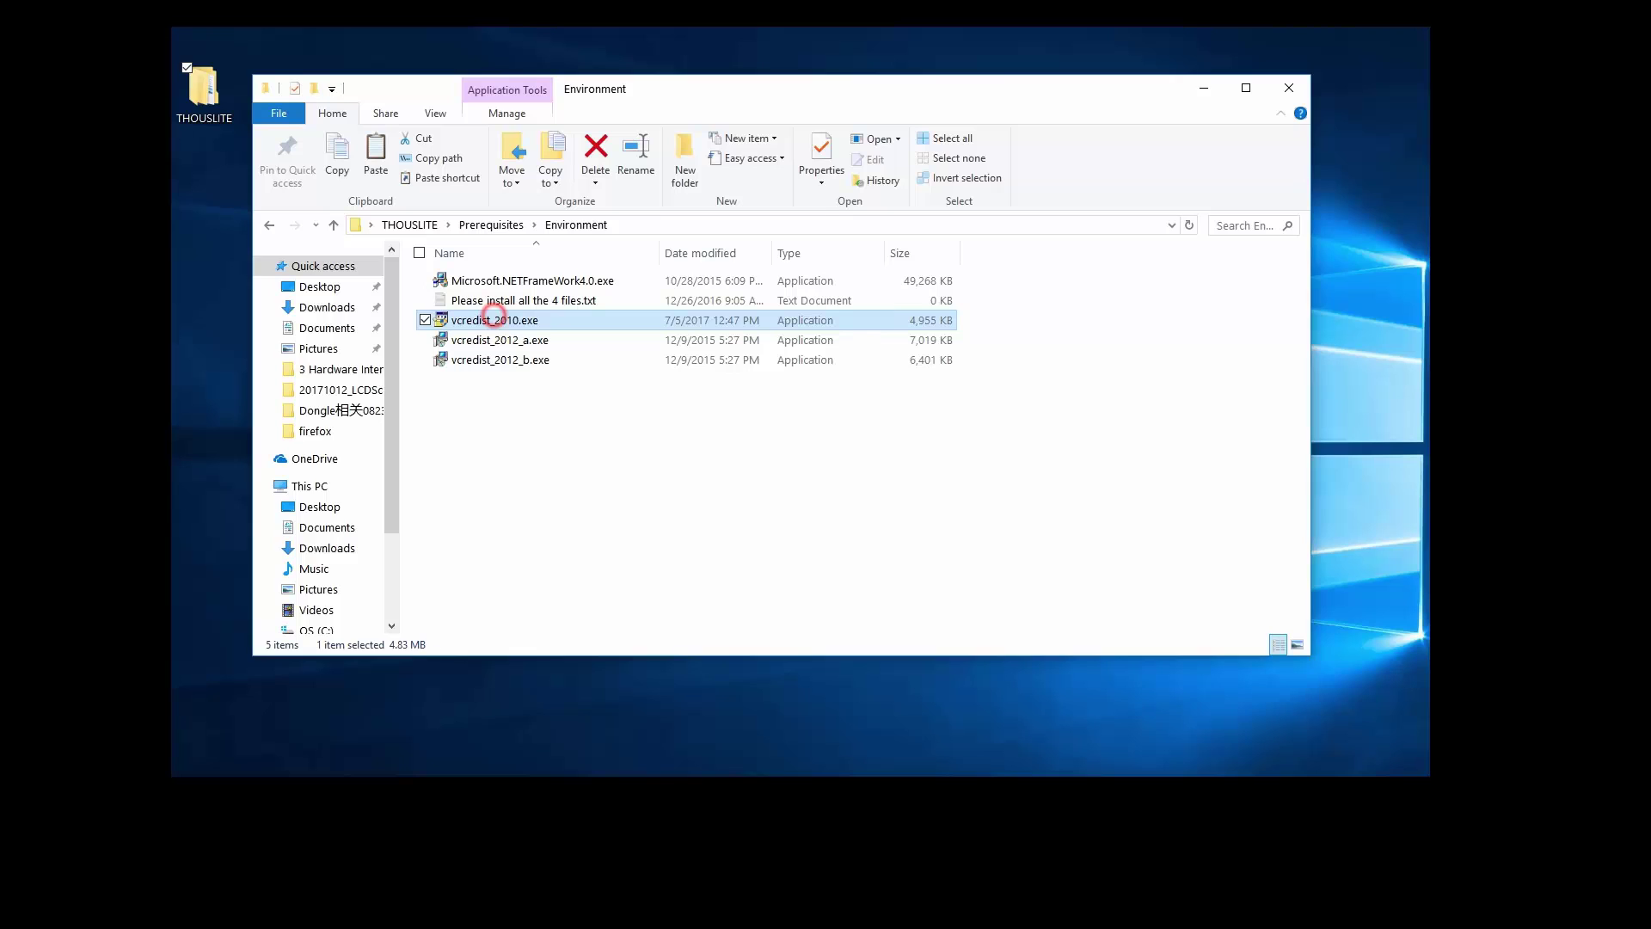
pyautogui.doubleClick(496, 320)
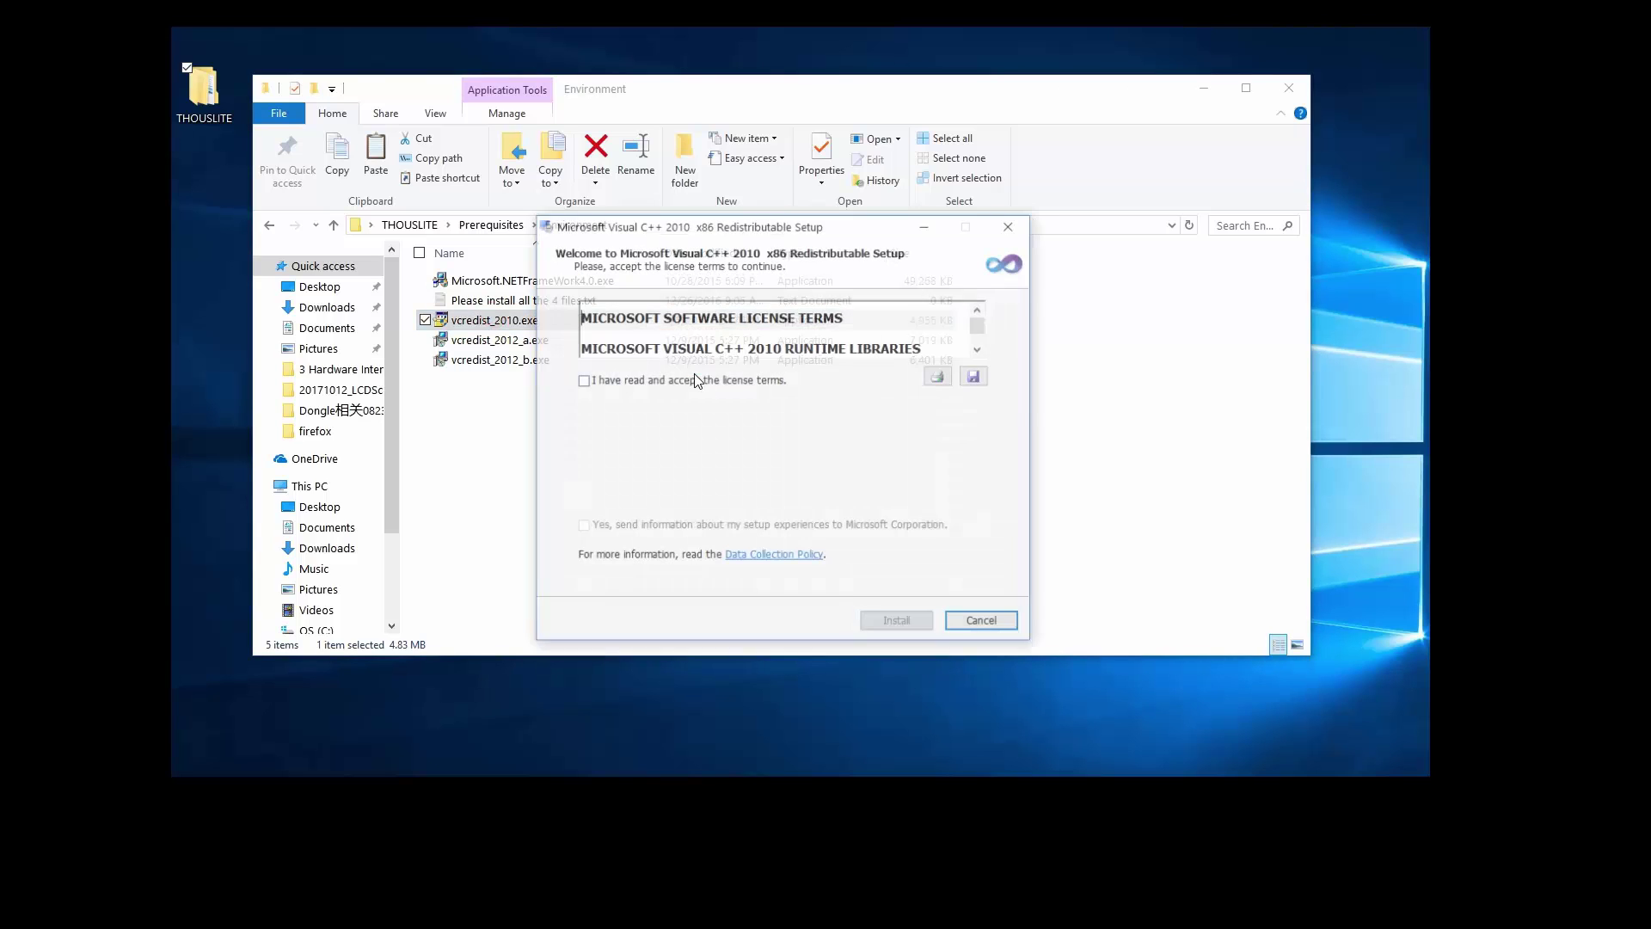
pyautogui.click(674, 381)
pyautogui.click(886, 621)
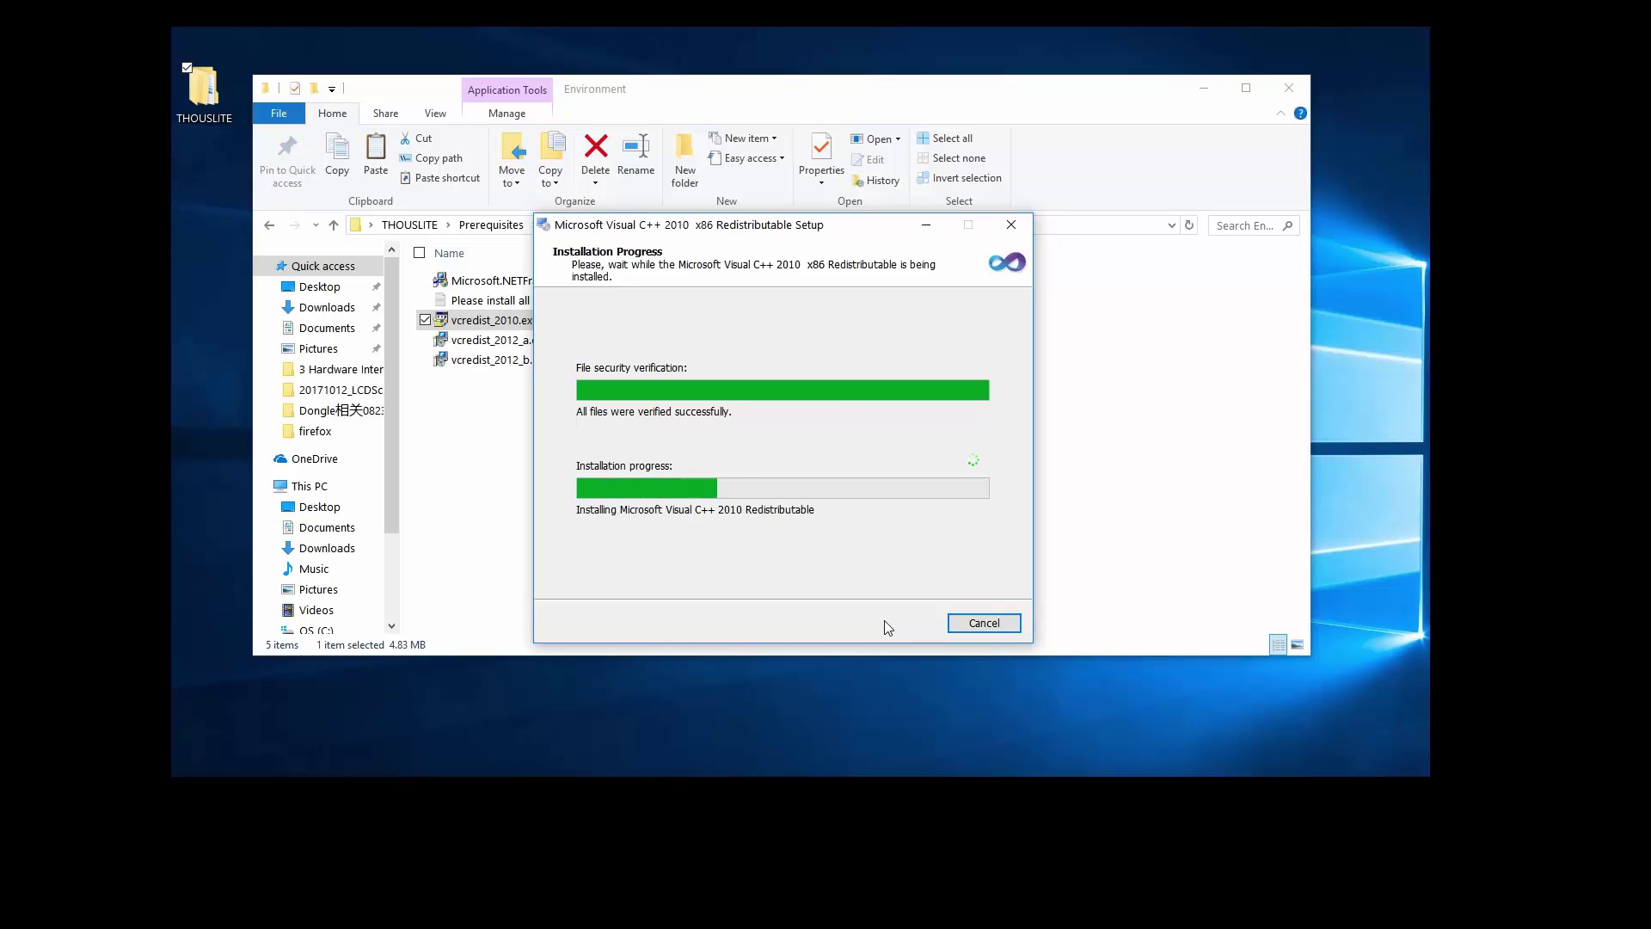
pyautogui.click(983, 622)
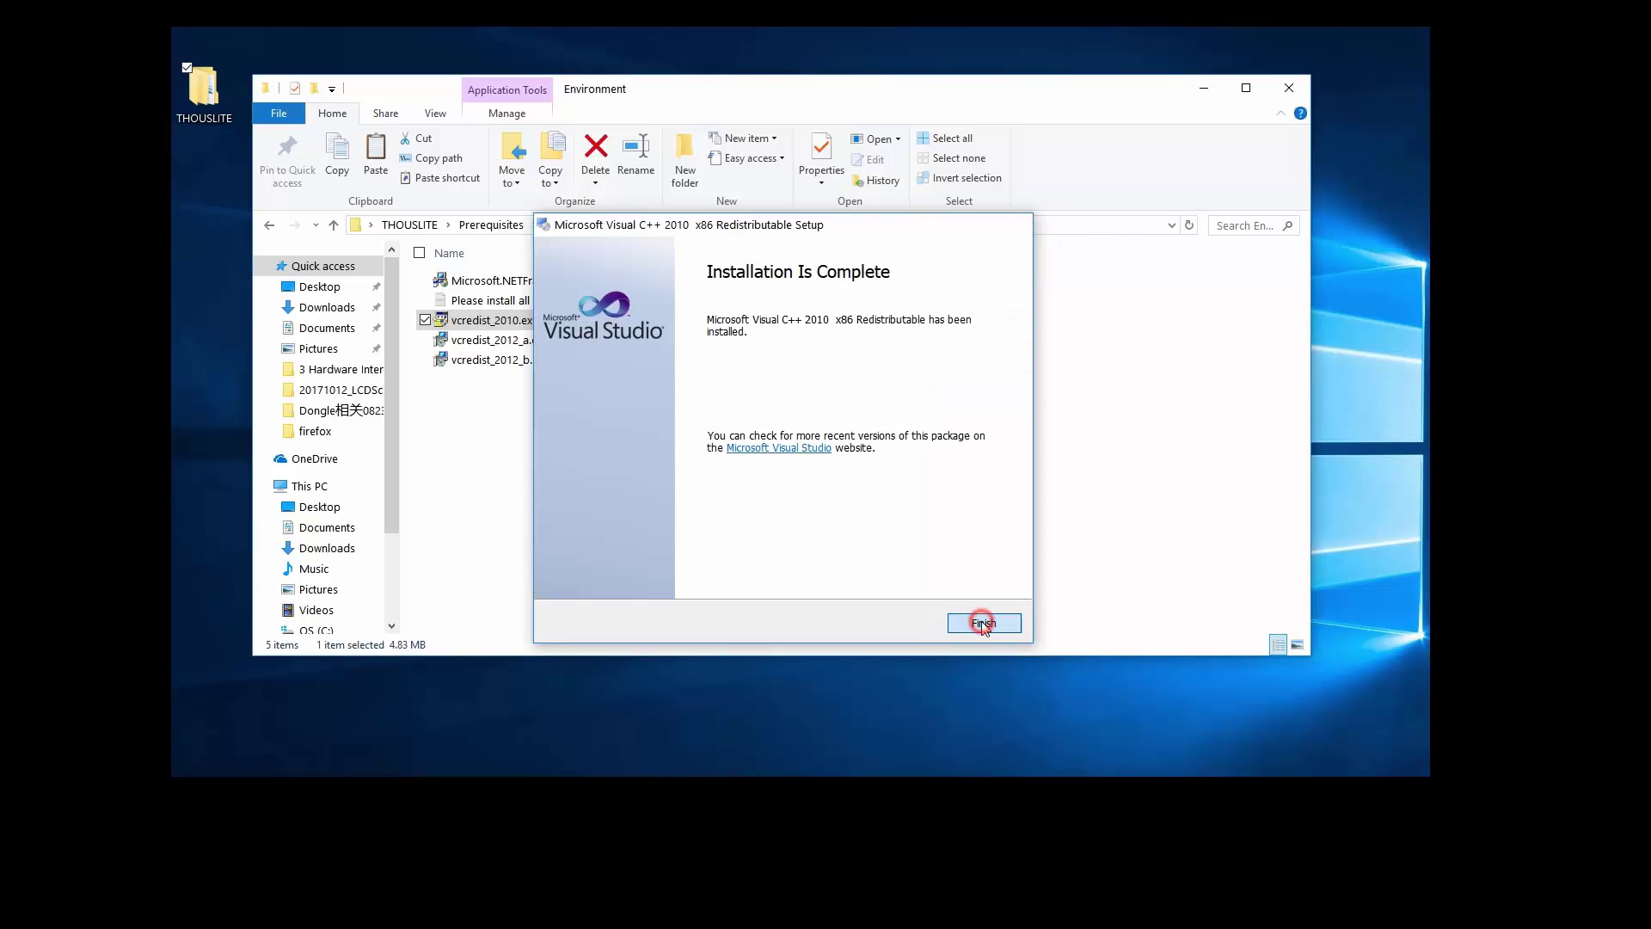
# - Install the Visual C++ 2012 x64 Redistributable from vcredist_2012_a.exe, agreeing to the license terms
pyautogui.doubleClick(571, 339)
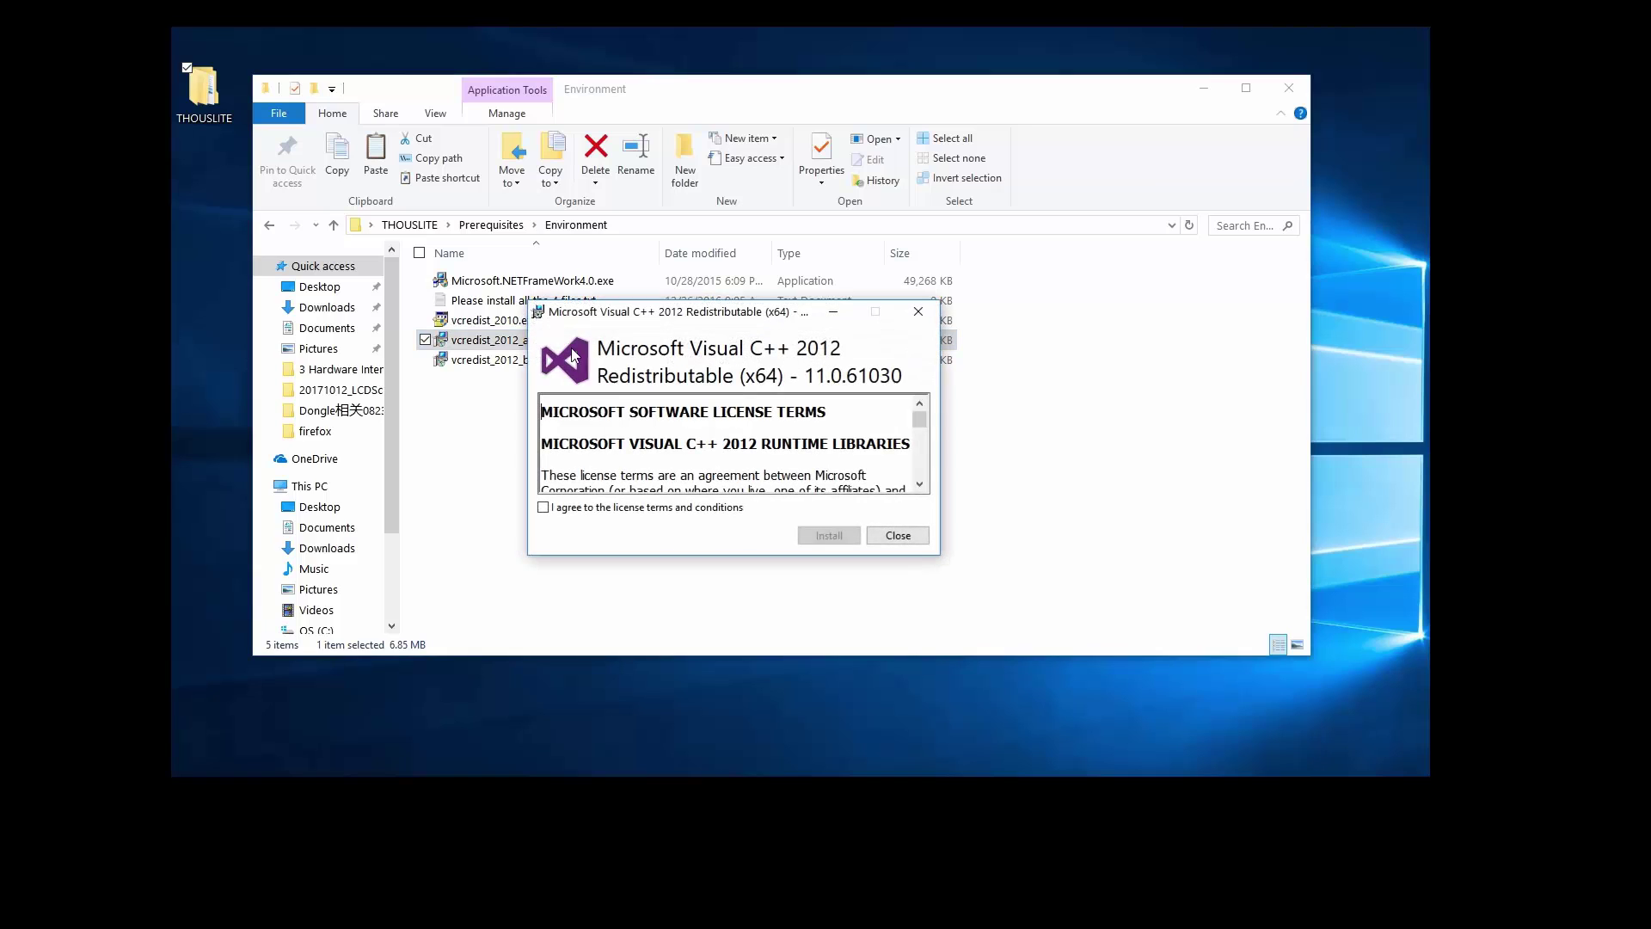
pyautogui.click(652, 508)
pyautogui.click(836, 536)
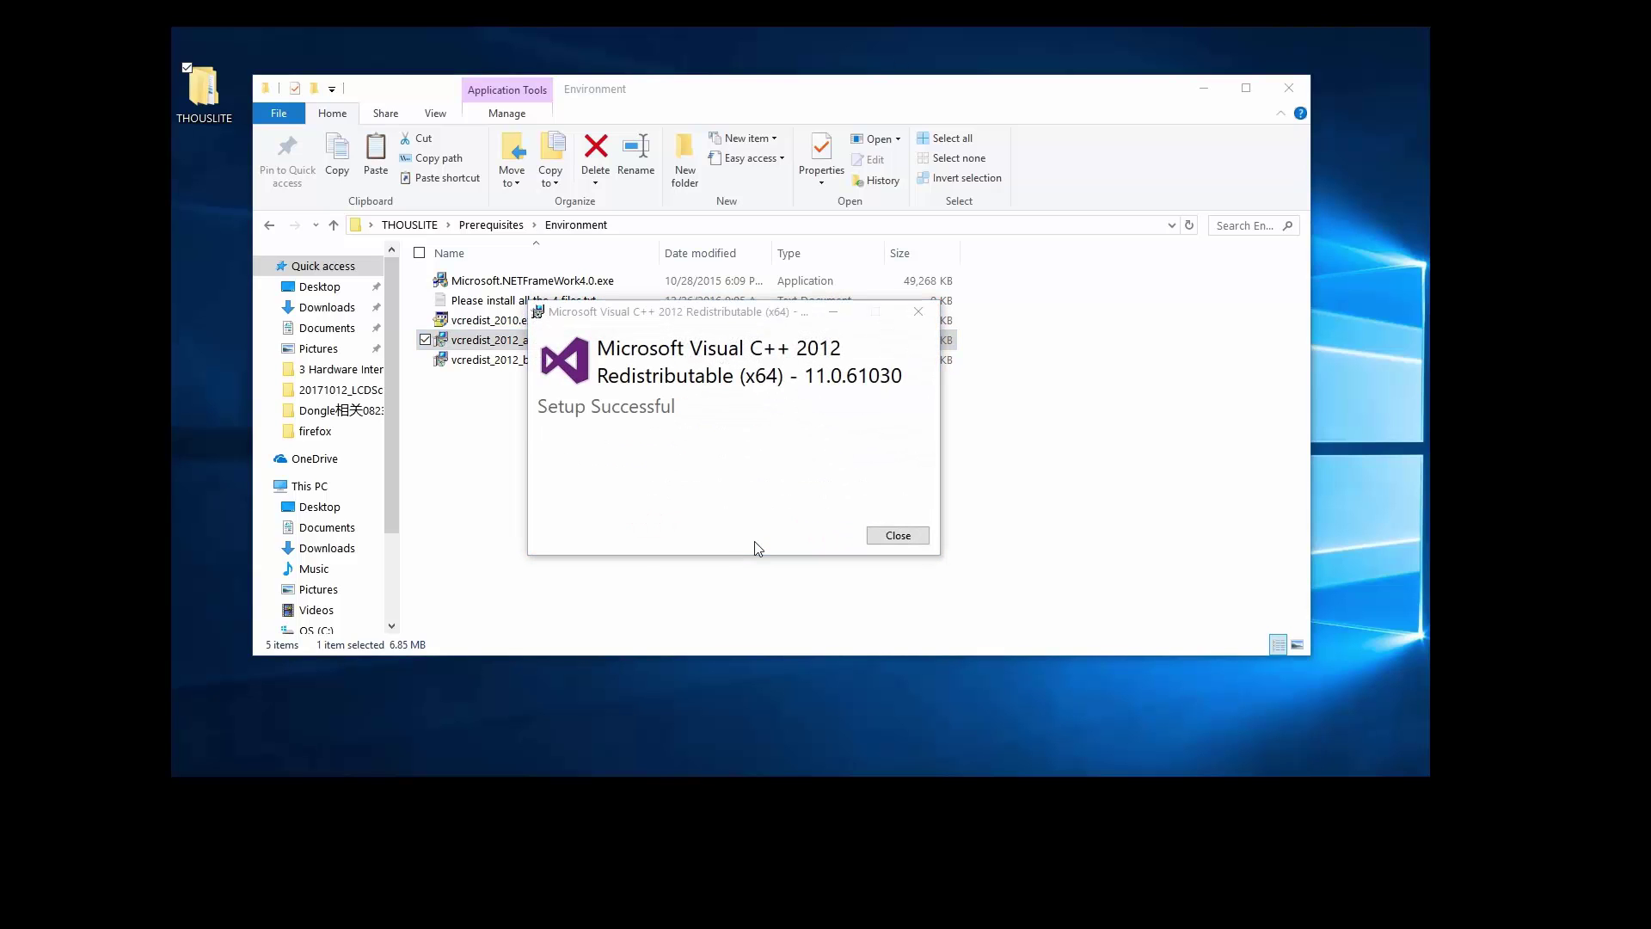
pyautogui.click(894, 535)
# - Install the Visual C++ 2012 x86 Redistributable from vcredist_2012_b.exe, agreeing to the license terms
pyautogui.doubleClick(547, 359)
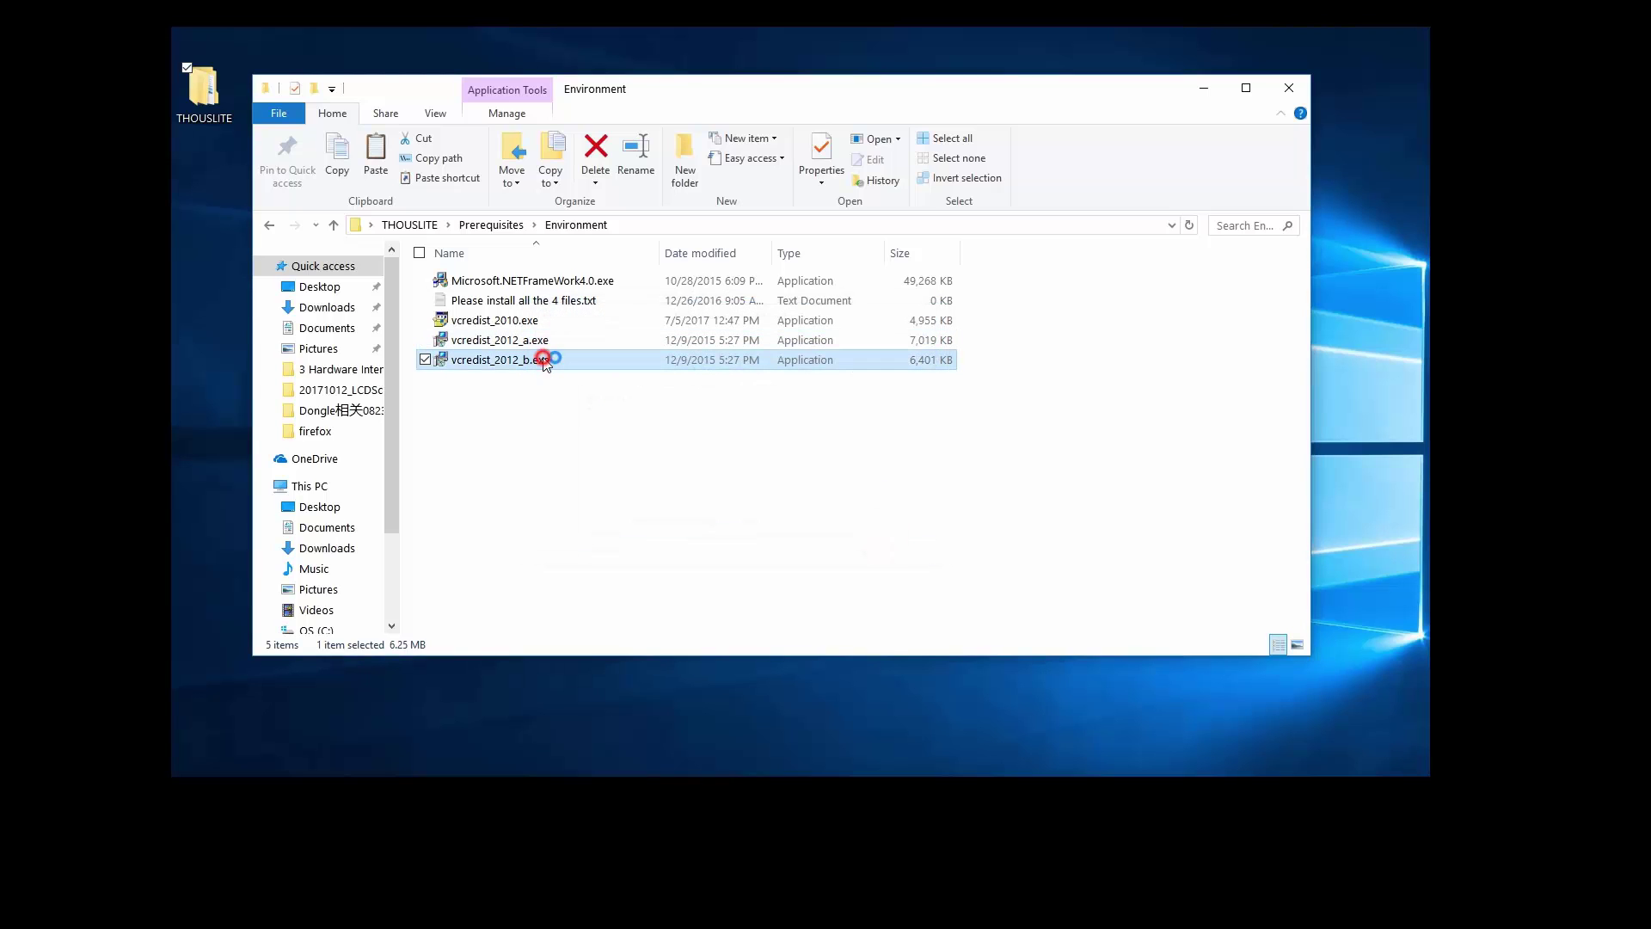
pyautogui.click(653, 507)
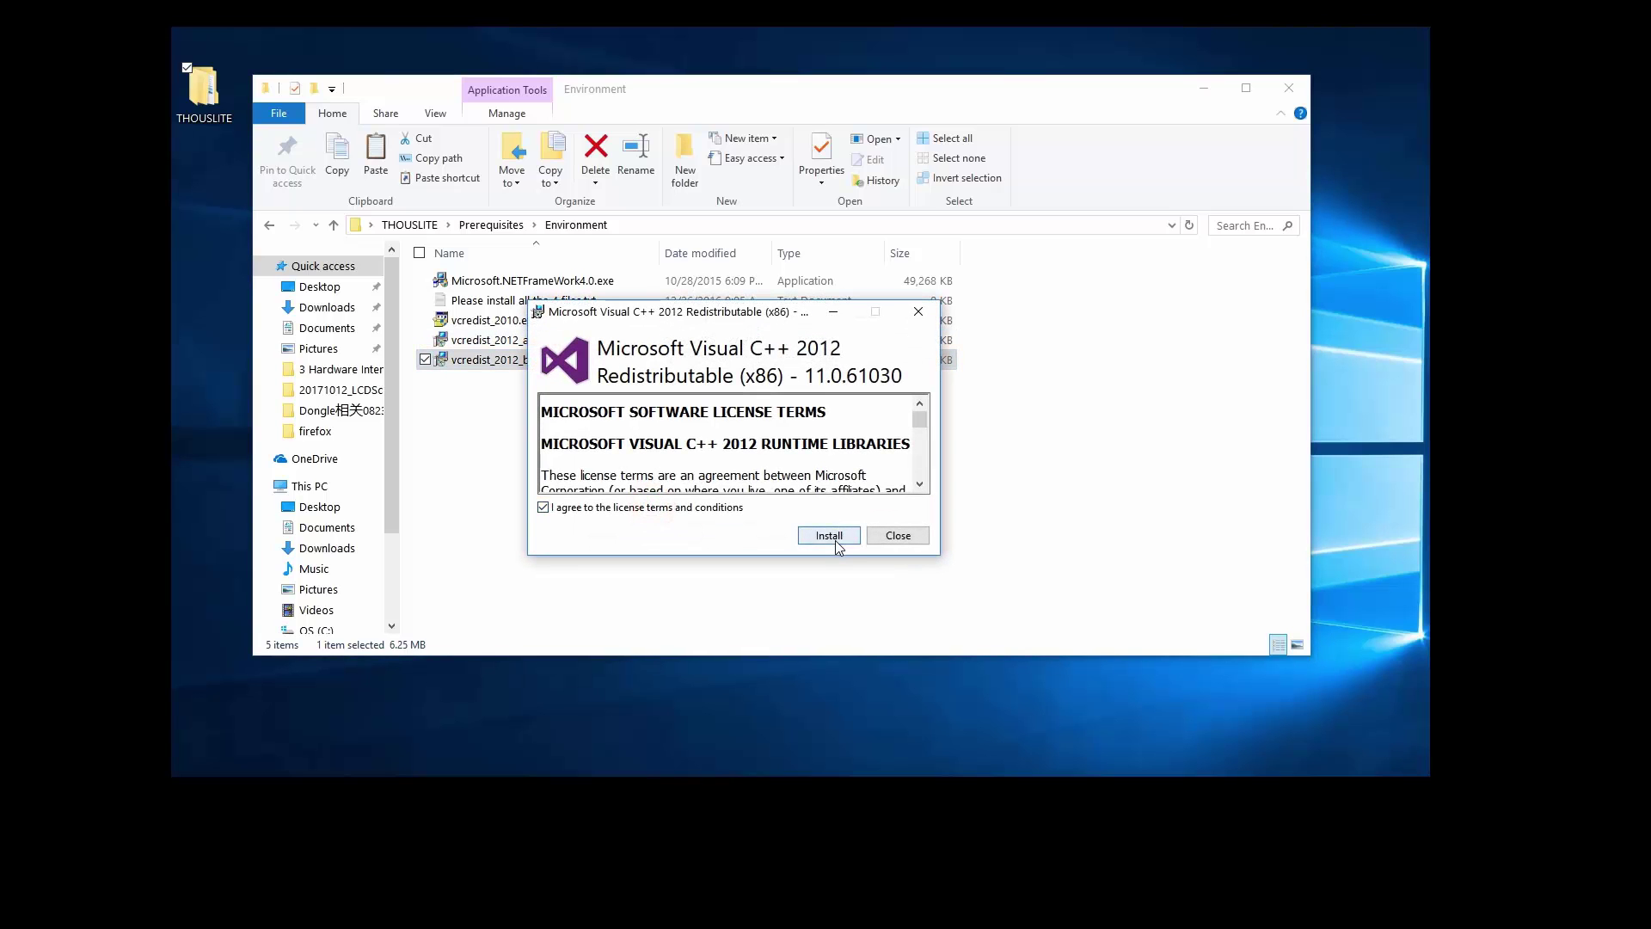
pyautogui.click(831, 535)
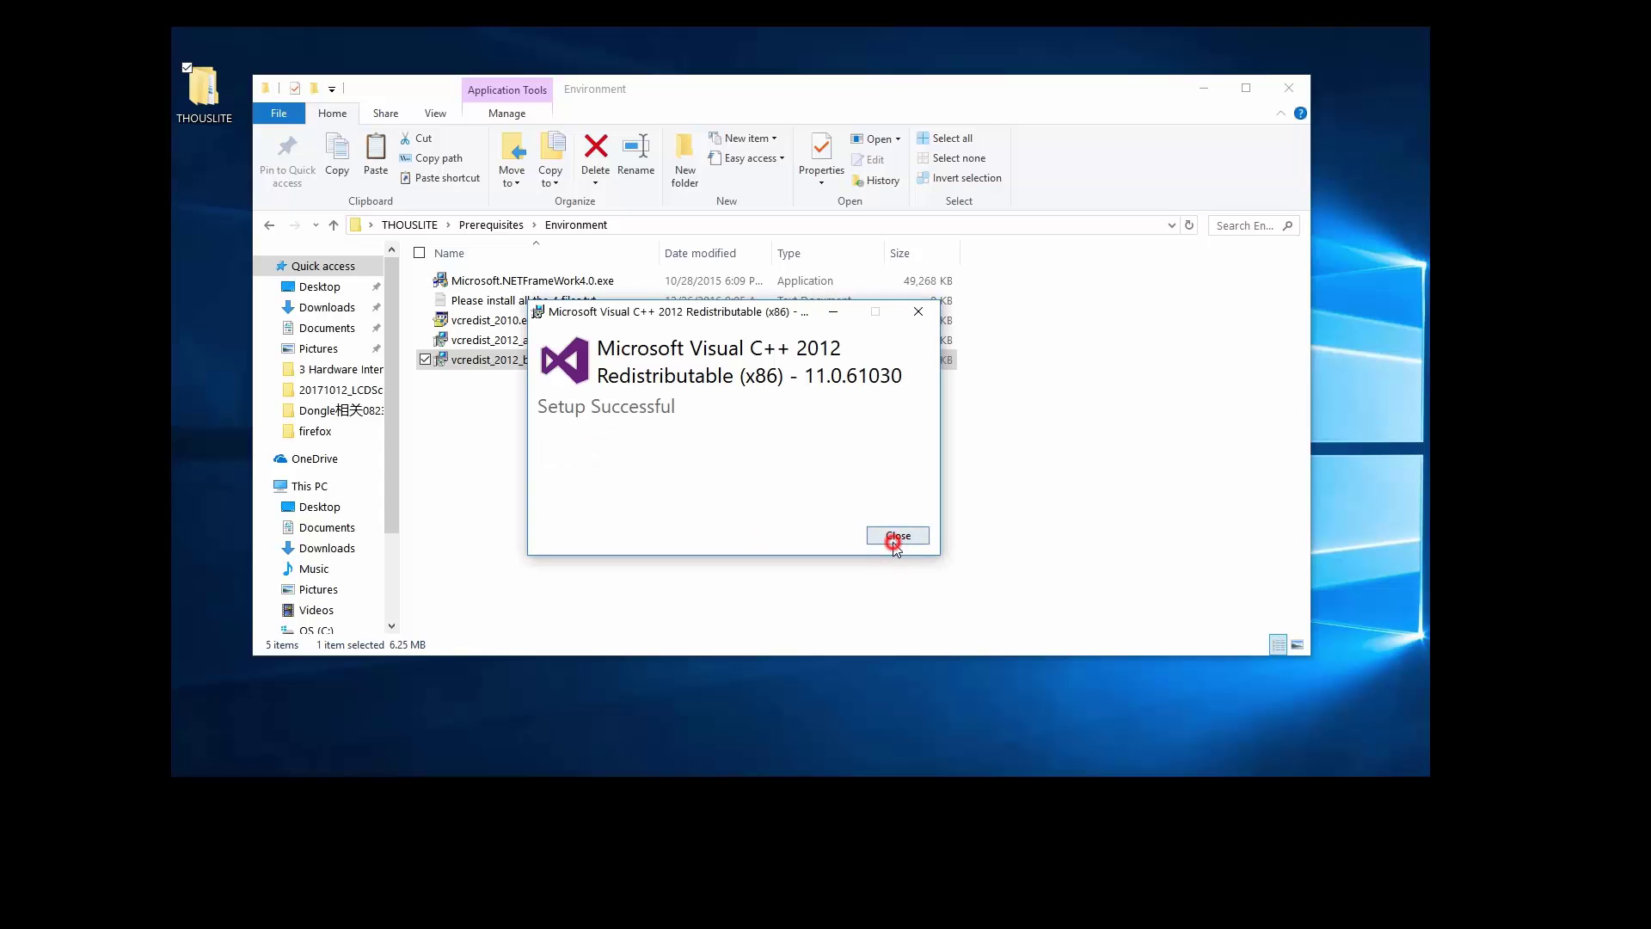
pyautogui.click(895, 537)
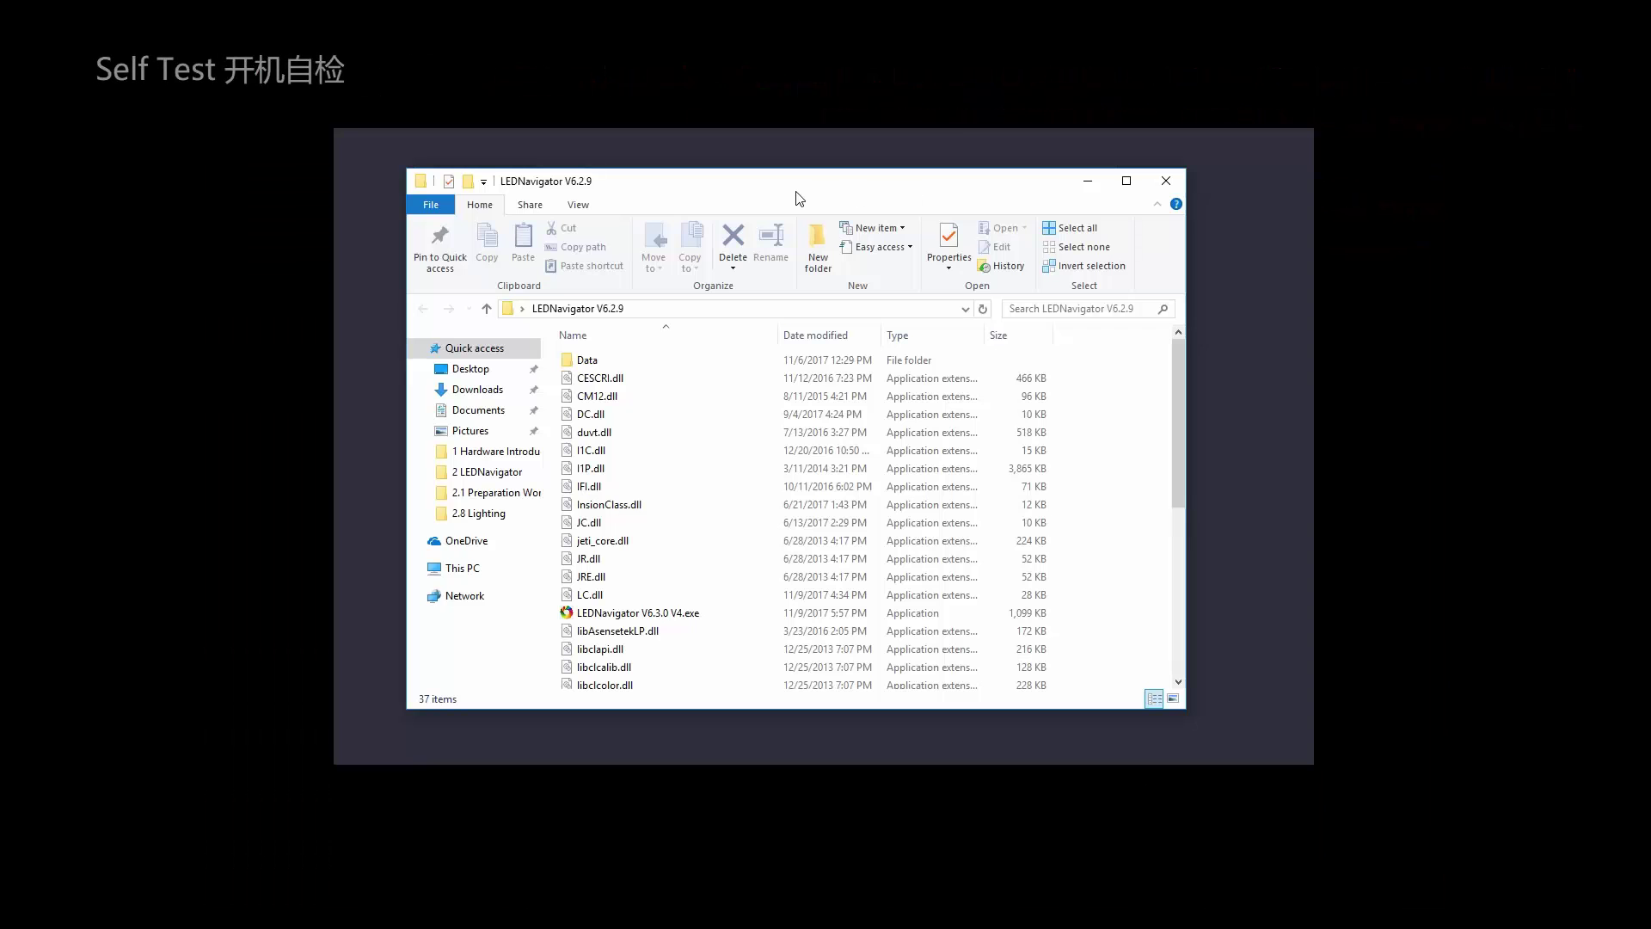
# - Launch LEDNavigator V6.3.0 V4.exe from the LEDNavigator V6.2.9 folder and acknowledge the LED and measuring device detection messages
pyautogui.doubleClick(659, 611)
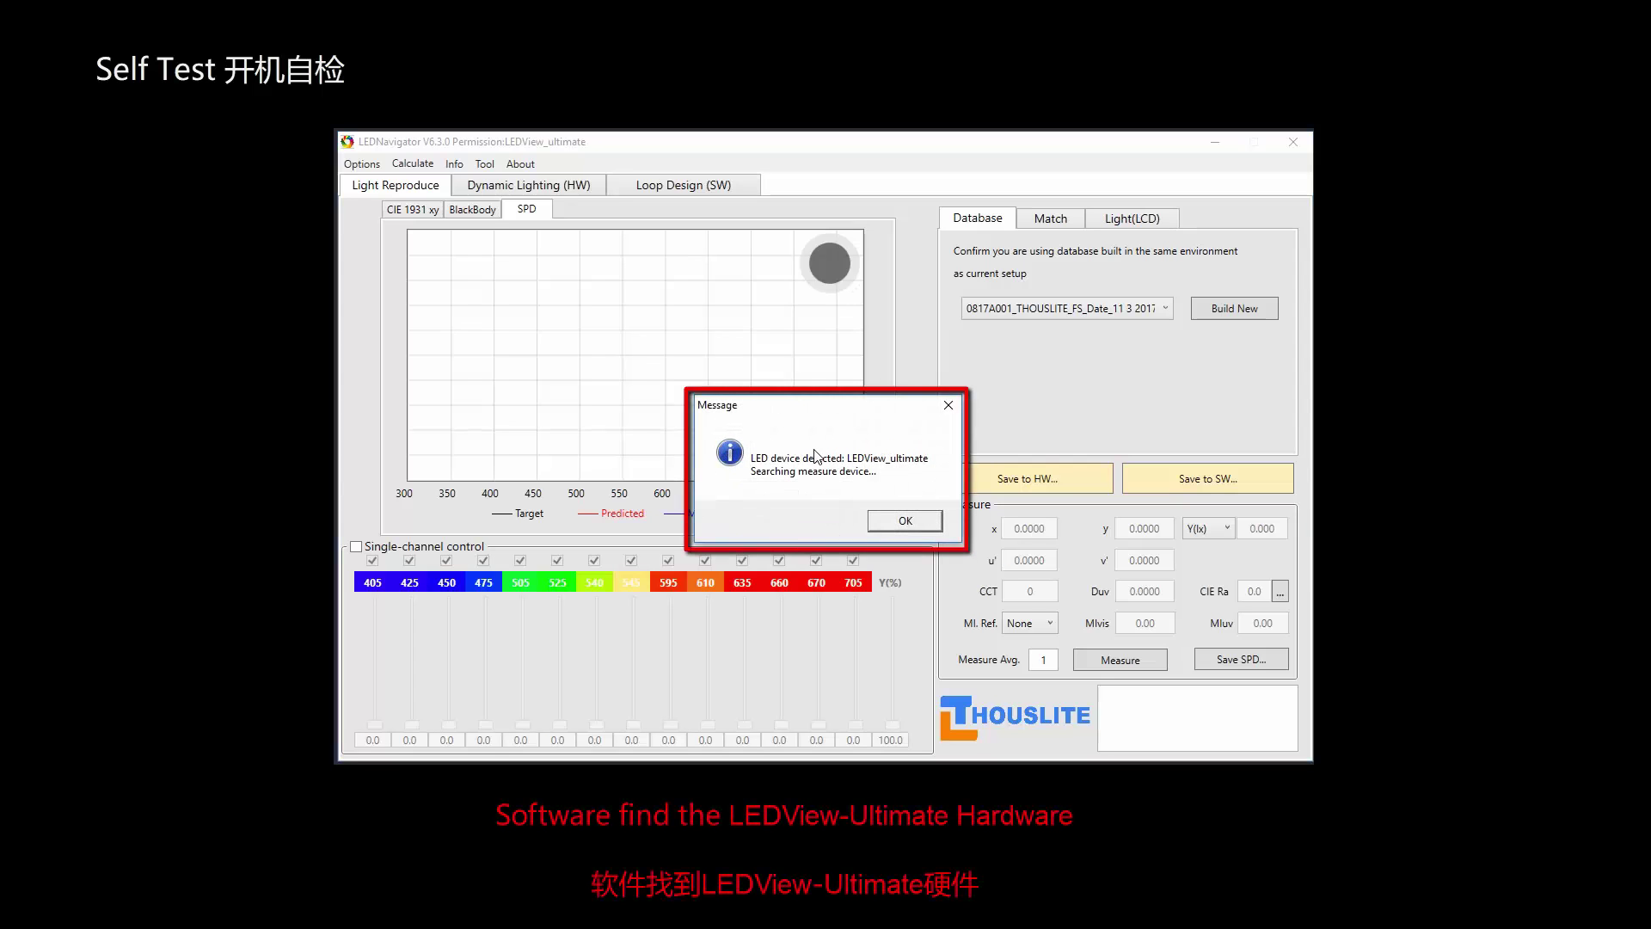
pyautogui.click(894, 519)
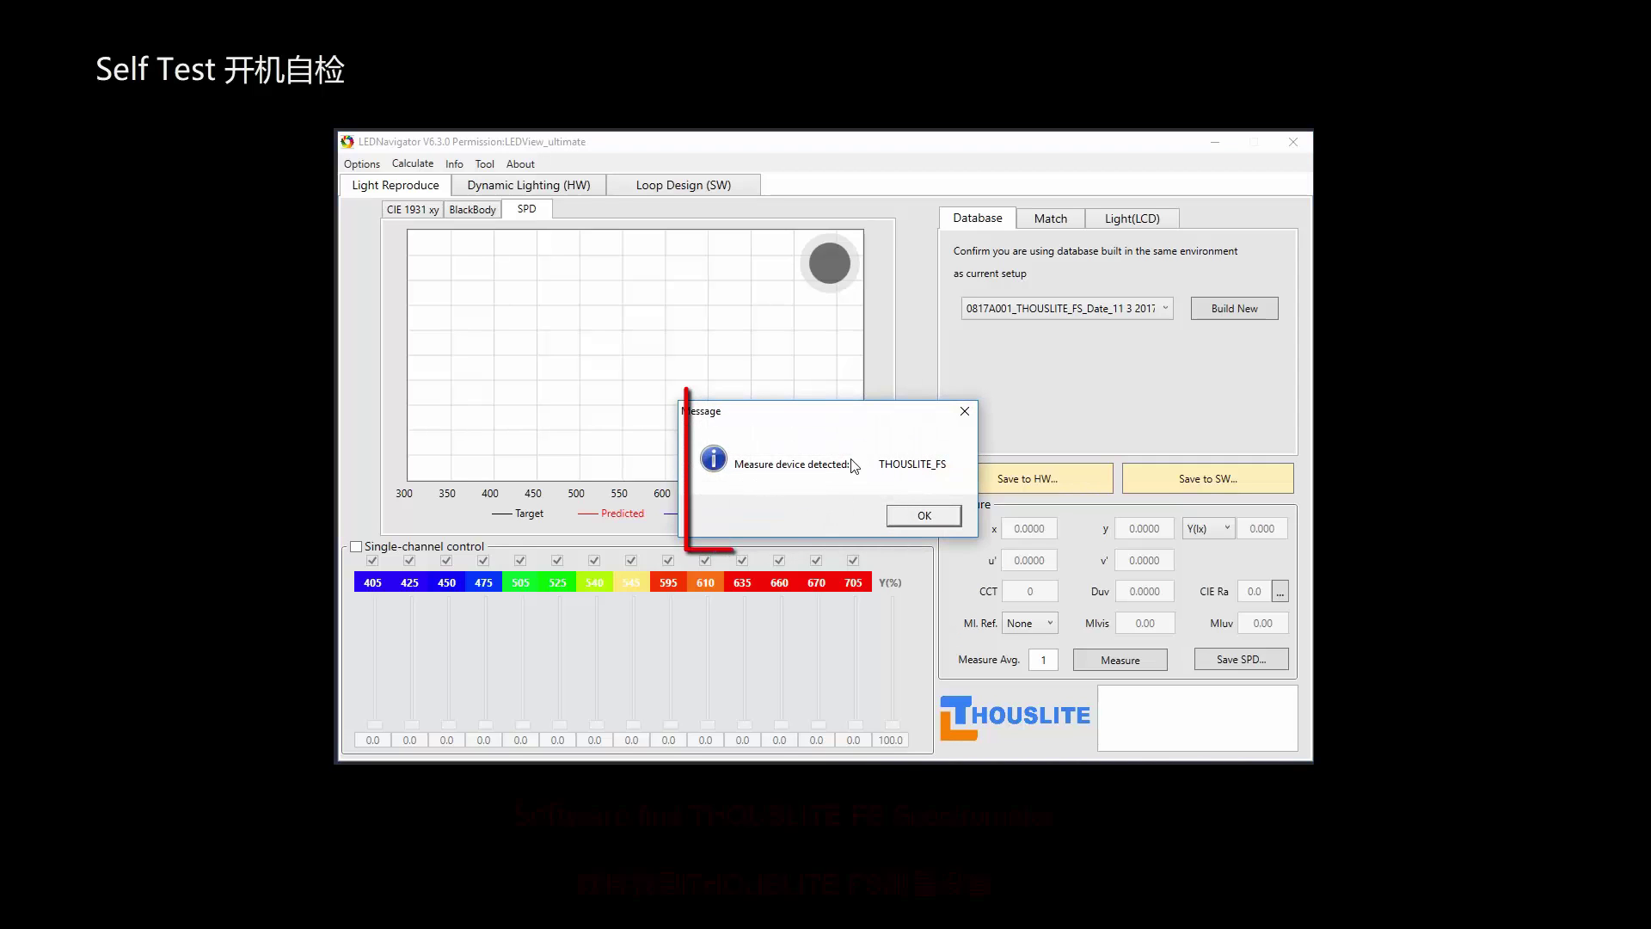
pyautogui.click(923, 515)
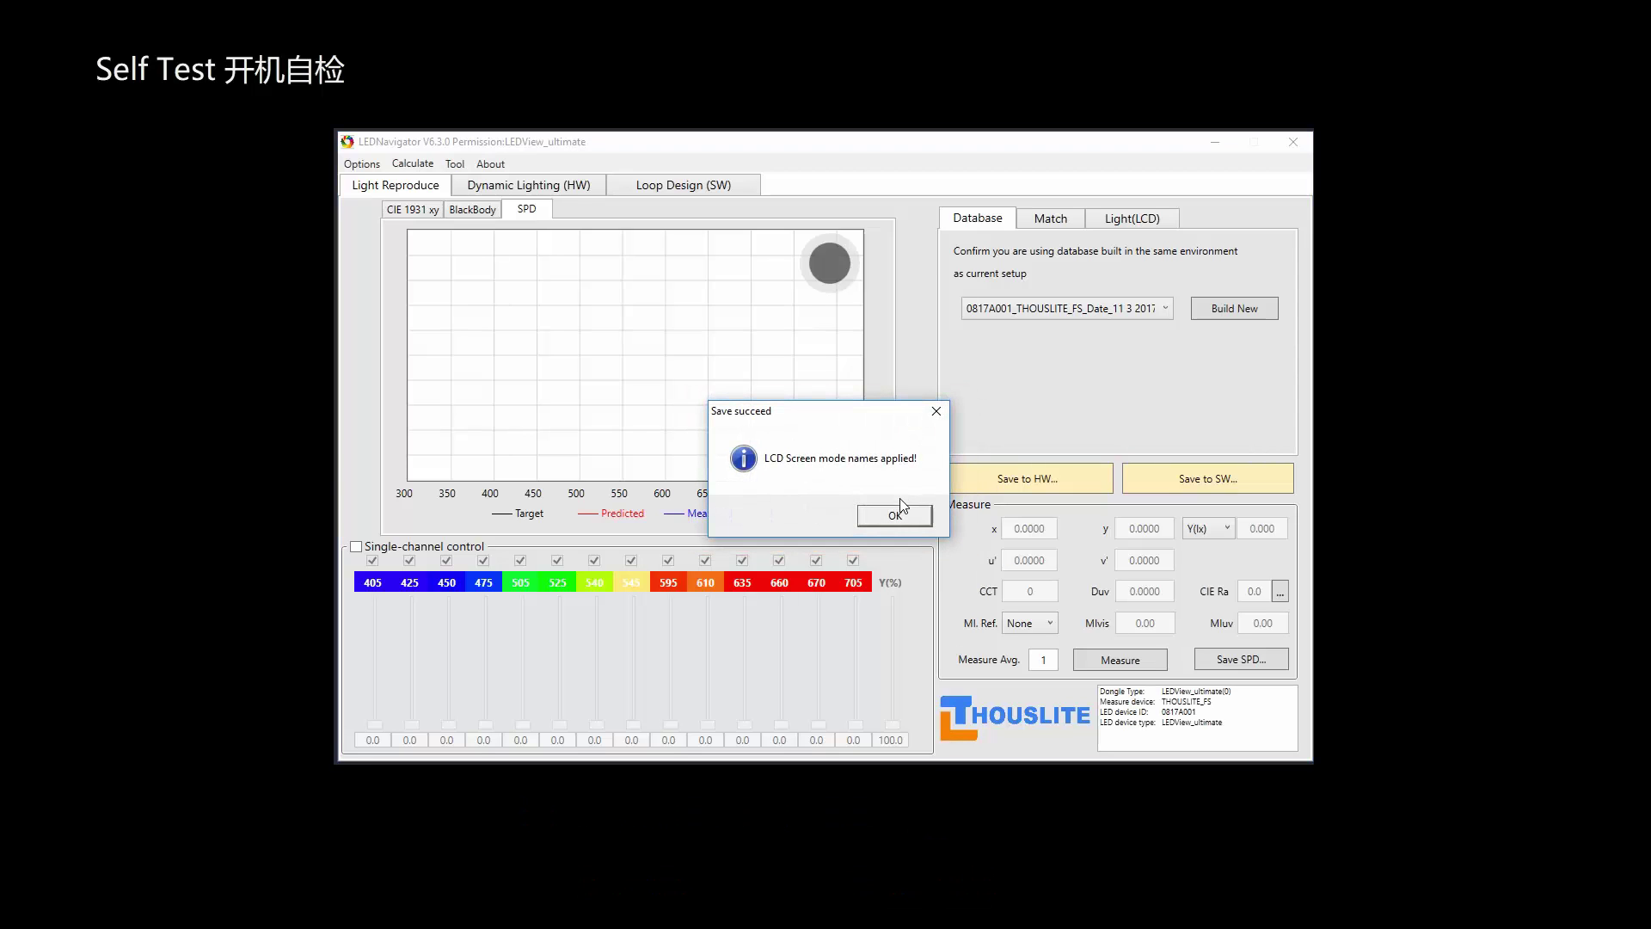
# - Close the LCD screen mode message and relaunch LEDNavigator V6.3.0 V4.exe from the LEDNavigator V6.2.9 folder, acknowledging its database warnings and device messages
pyautogui.click(895, 516)
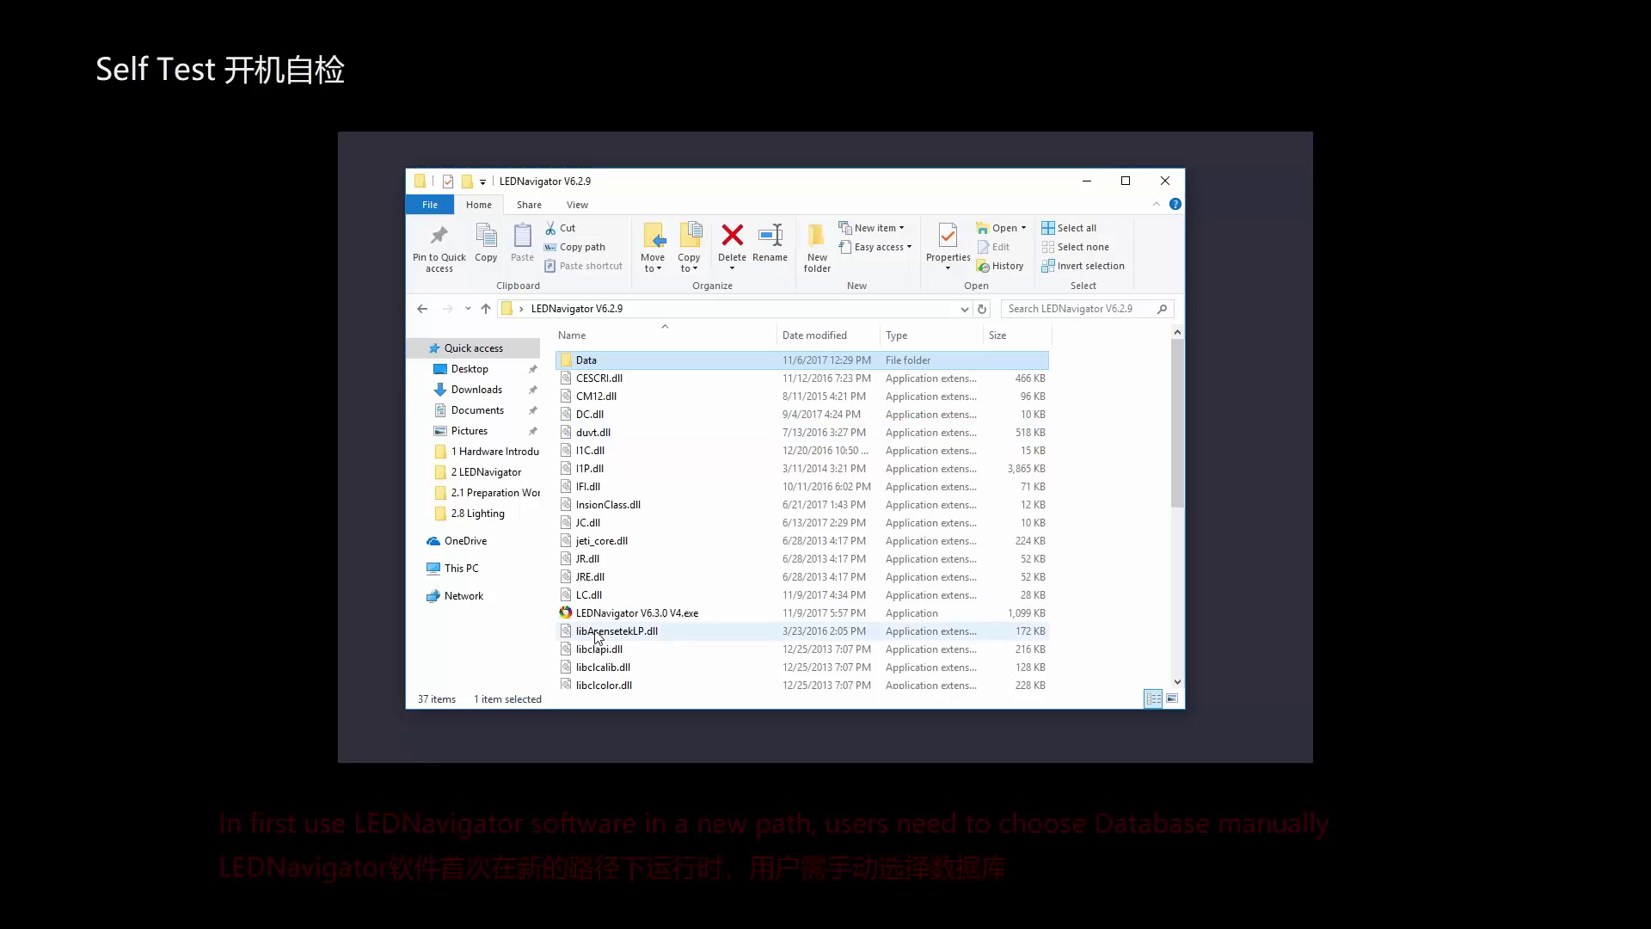
pyautogui.click(643, 614)
pyautogui.doubleClick(643, 614)
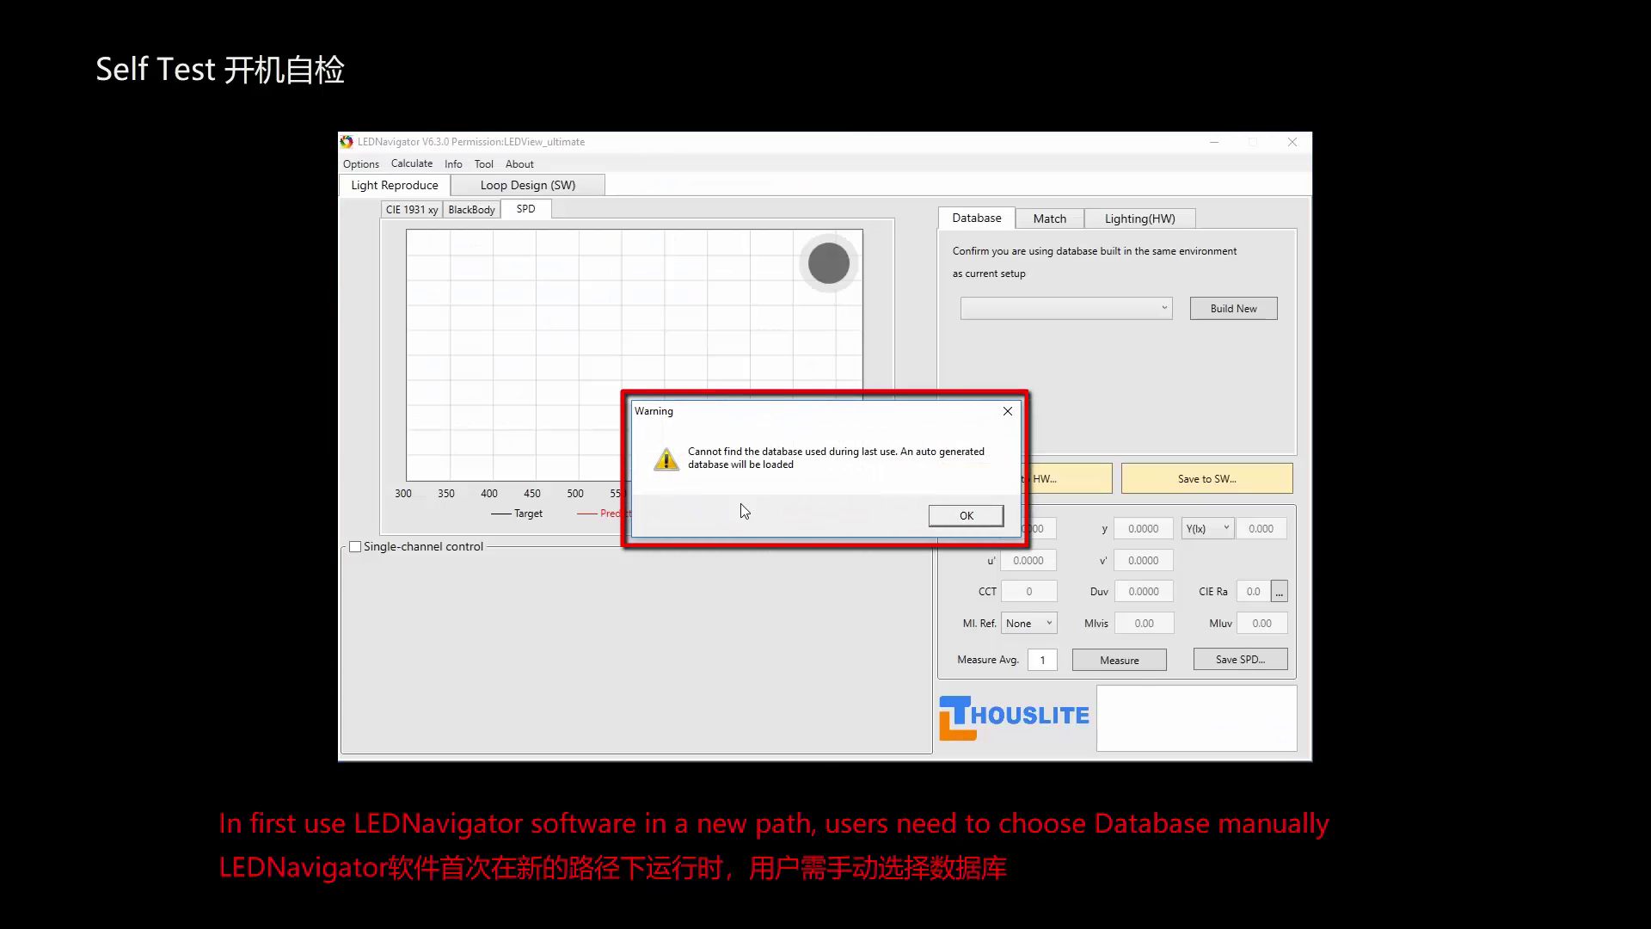
pyautogui.click(969, 516)
pyautogui.click(962, 517)
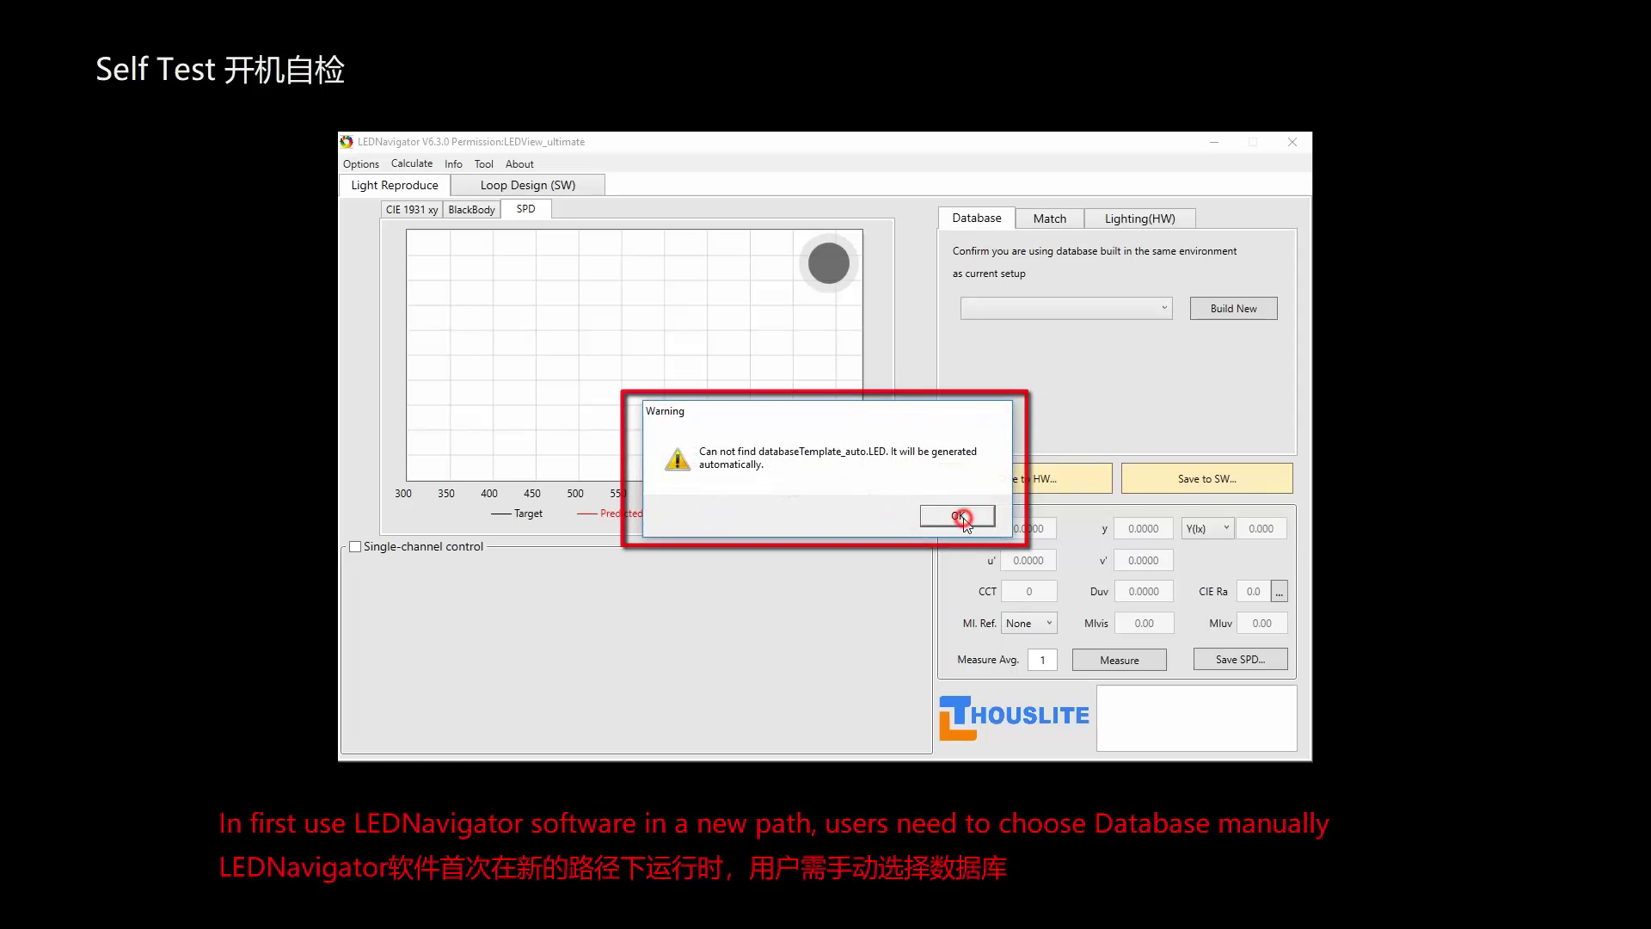
pyautogui.click(895, 522)
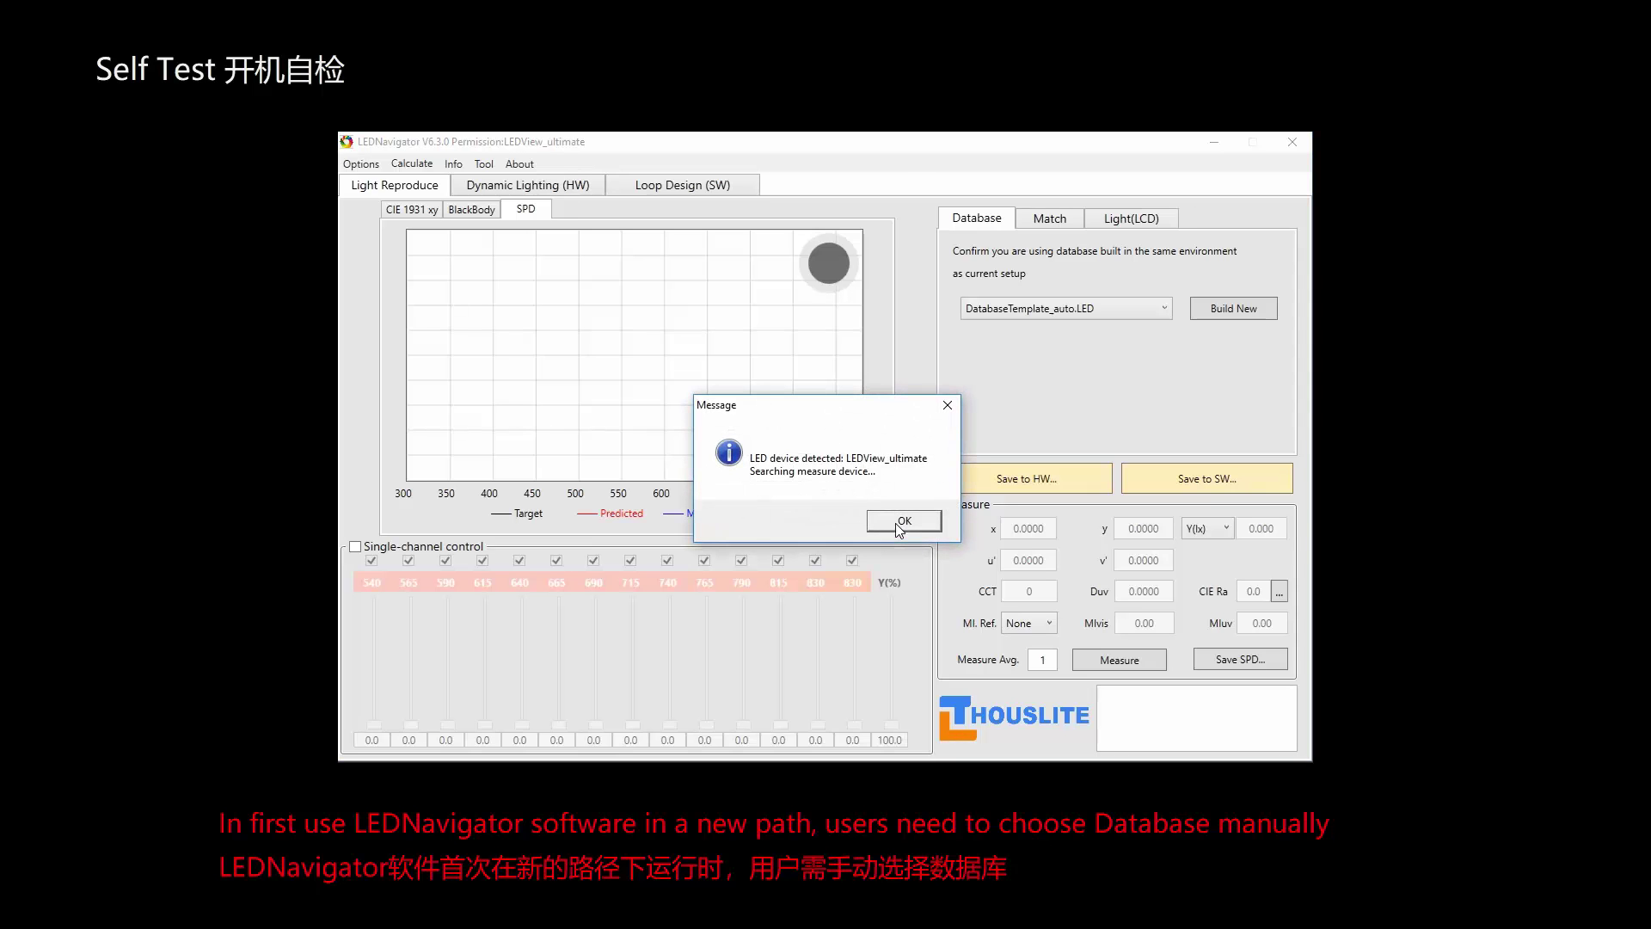
pyautogui.click(896, 524)
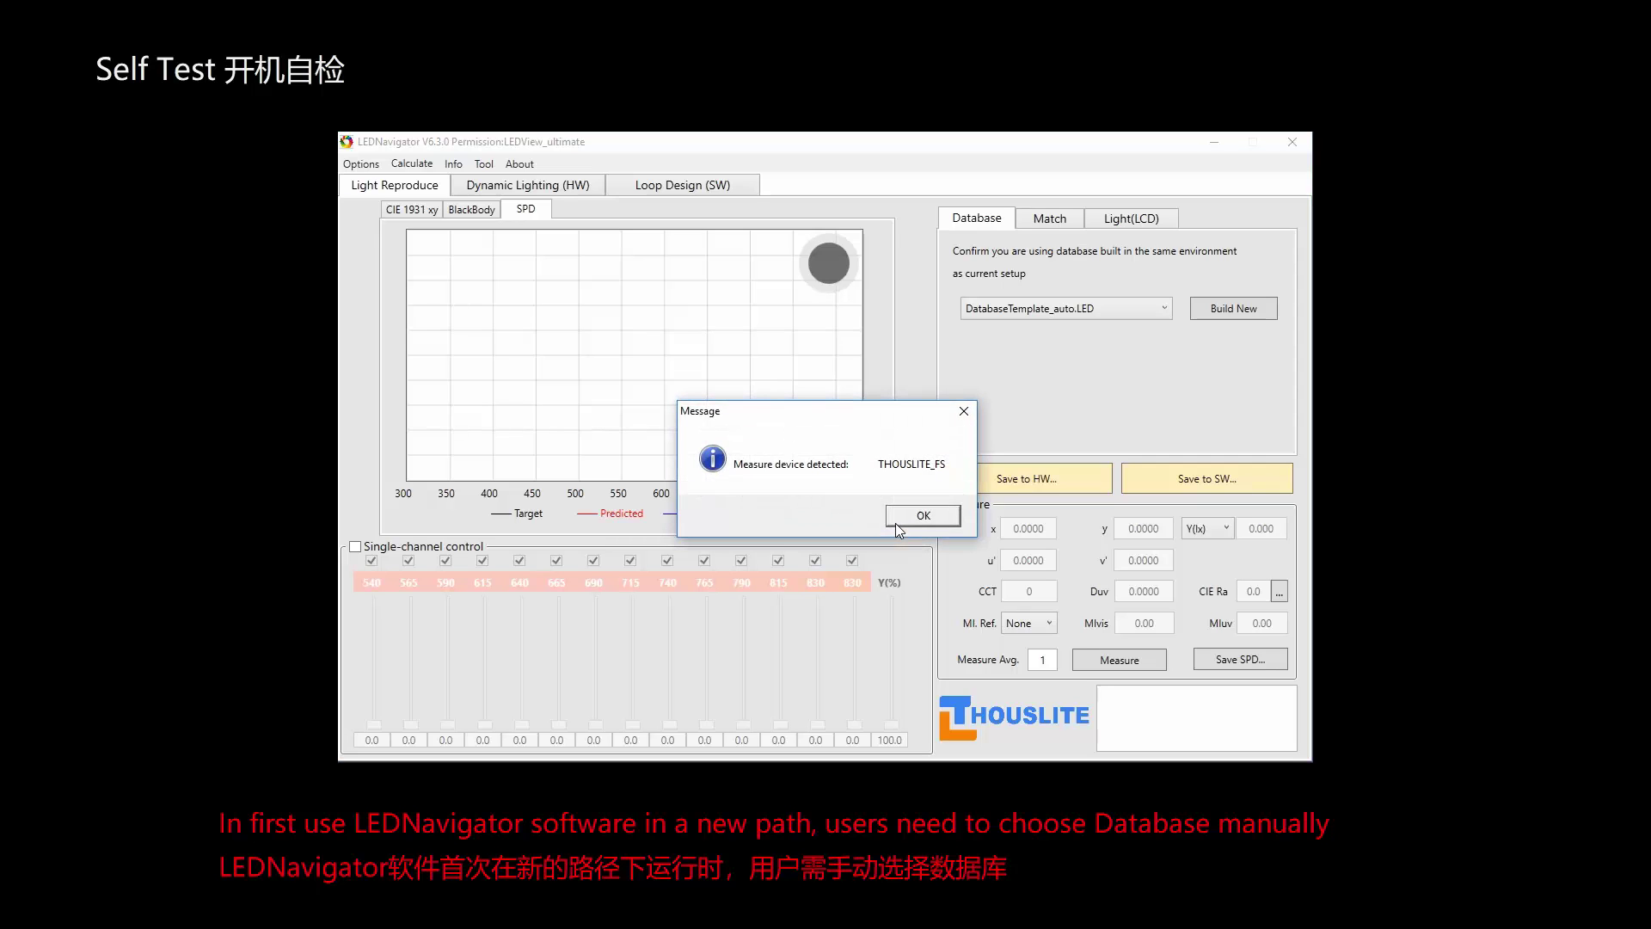
pyautogui.click(896, 522)
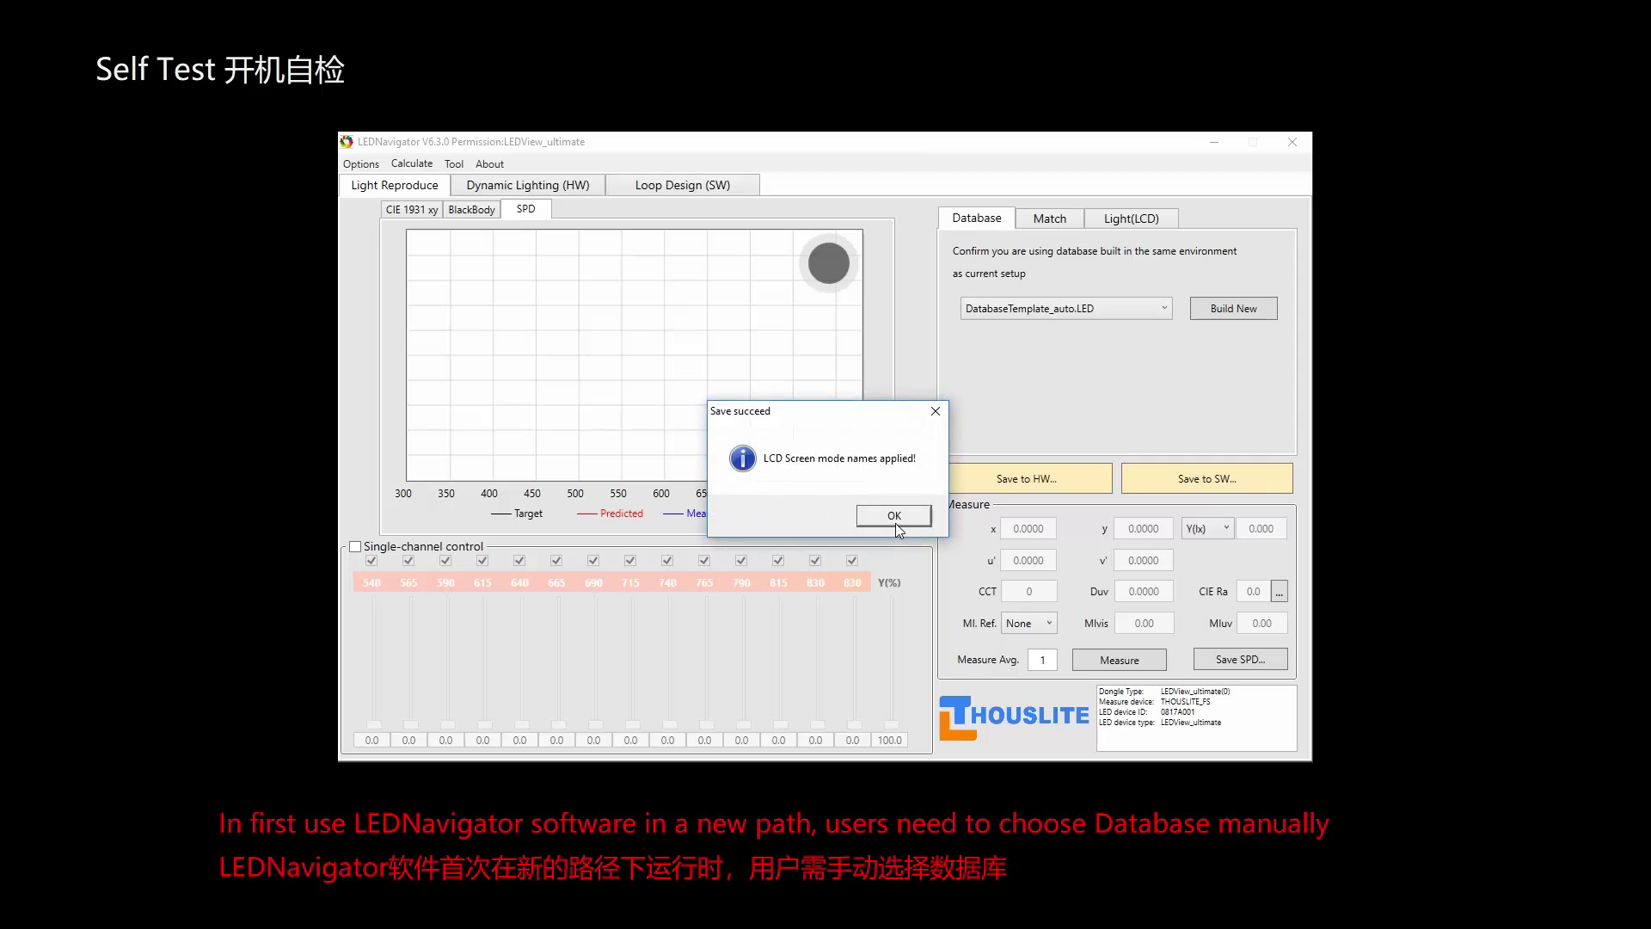
pyautogui.click(895, 522)
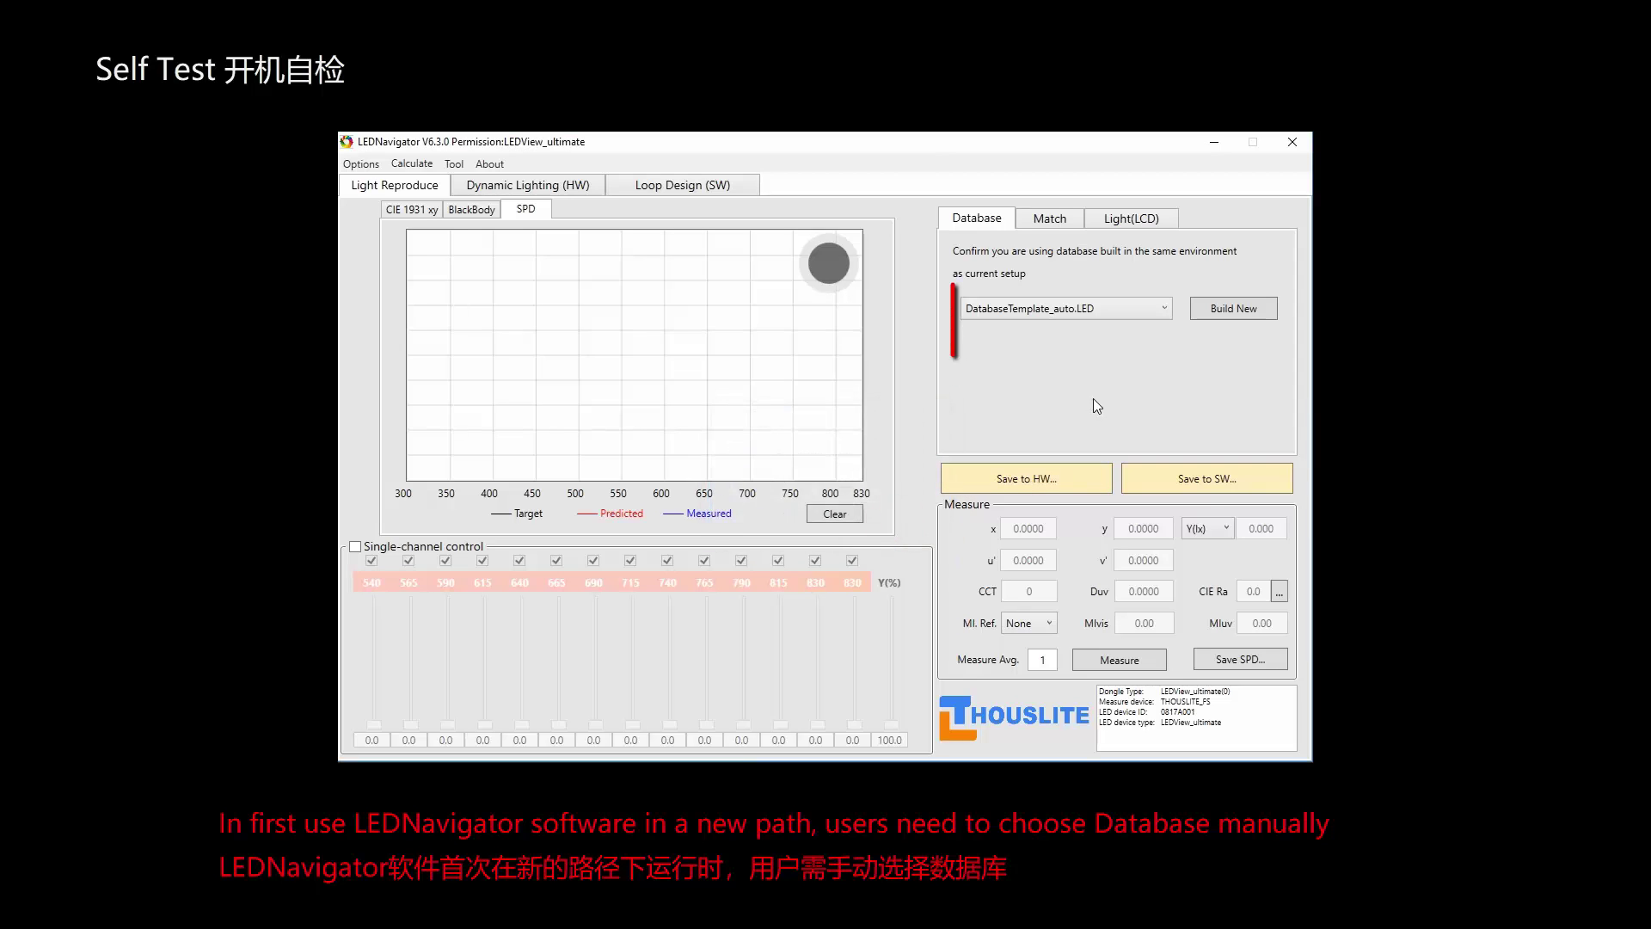
# - Select 0817A001_THOUSLITE_FS_Date_11 3 2017.LED as the database for the current setup
pyautogui.click(1166, 314)
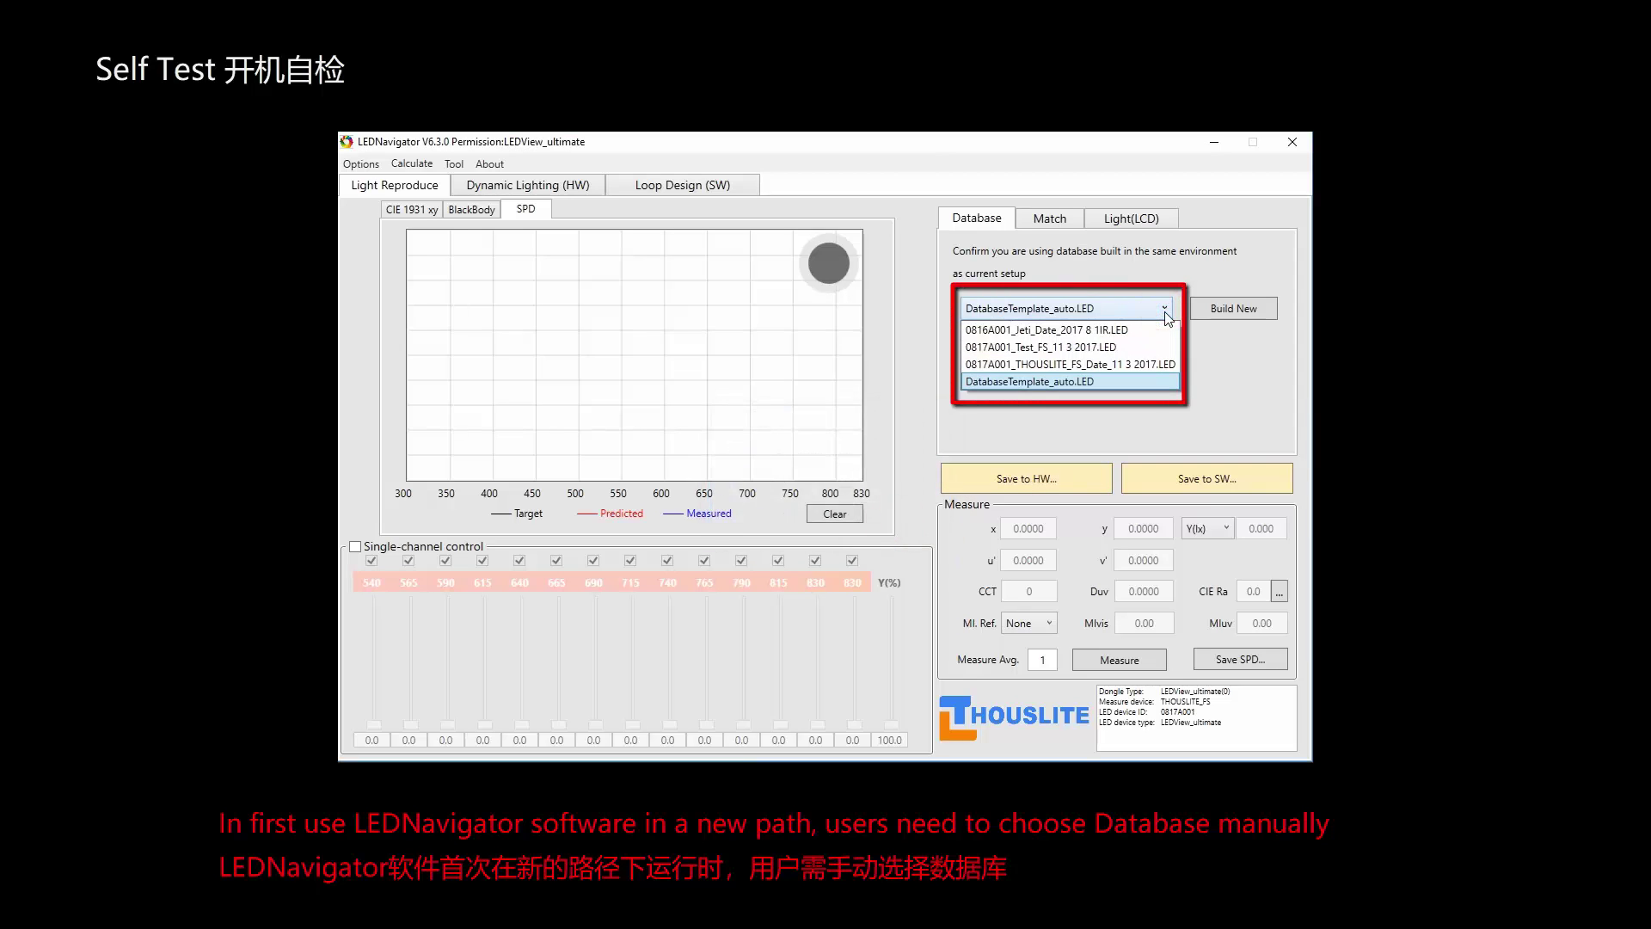
pyautogui.click(1160, 367)
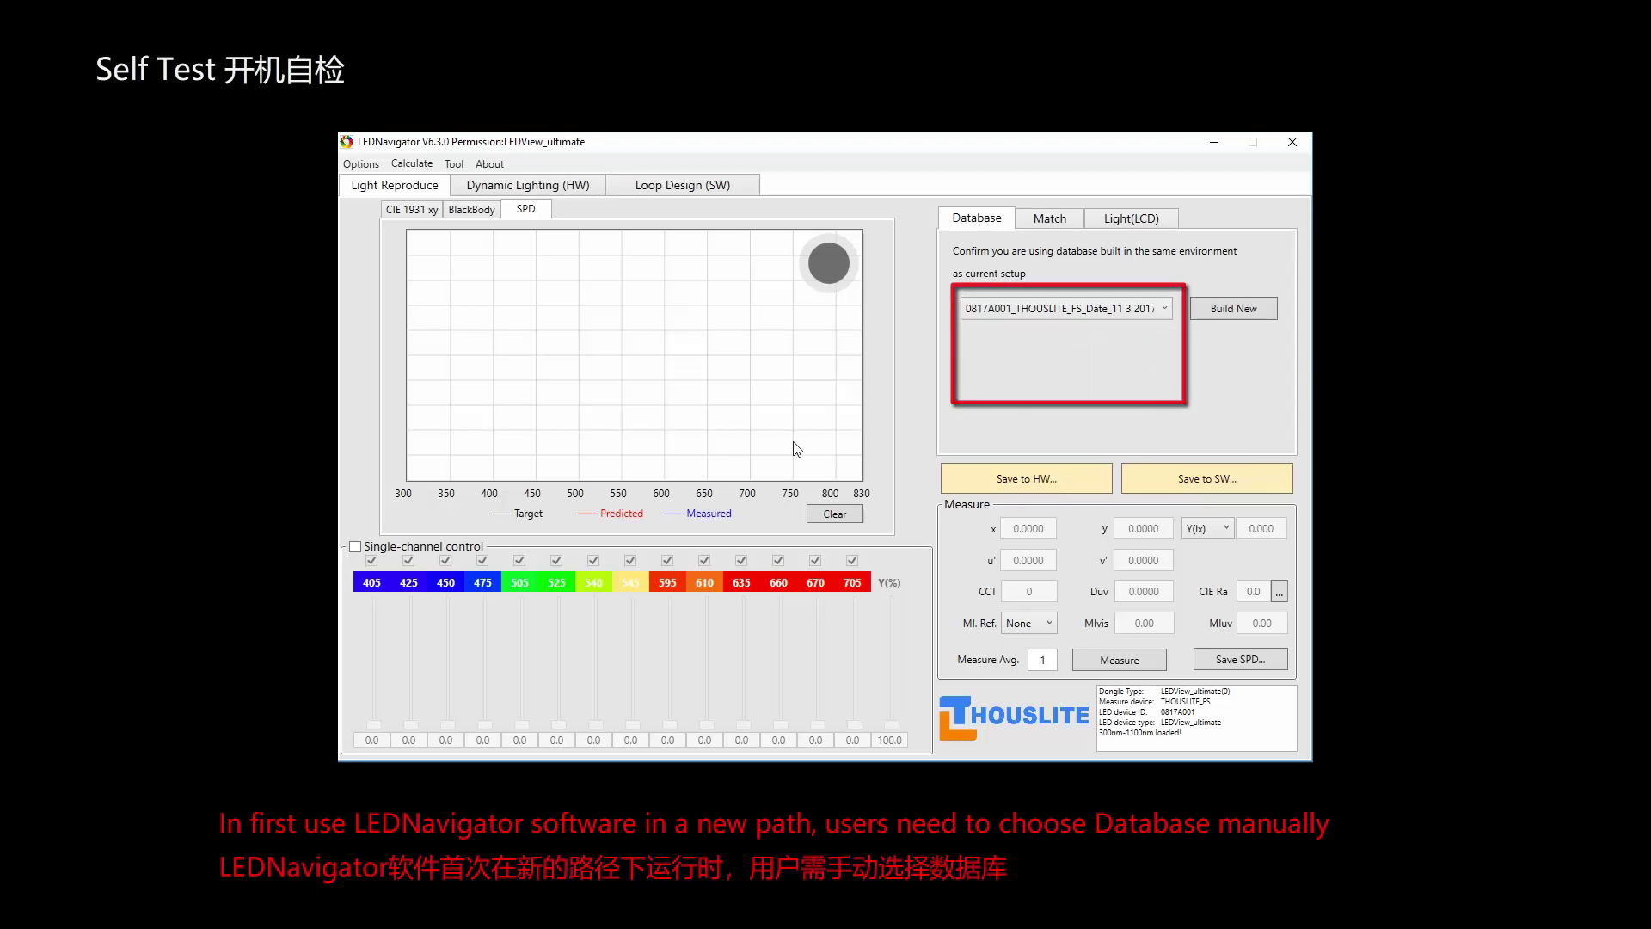